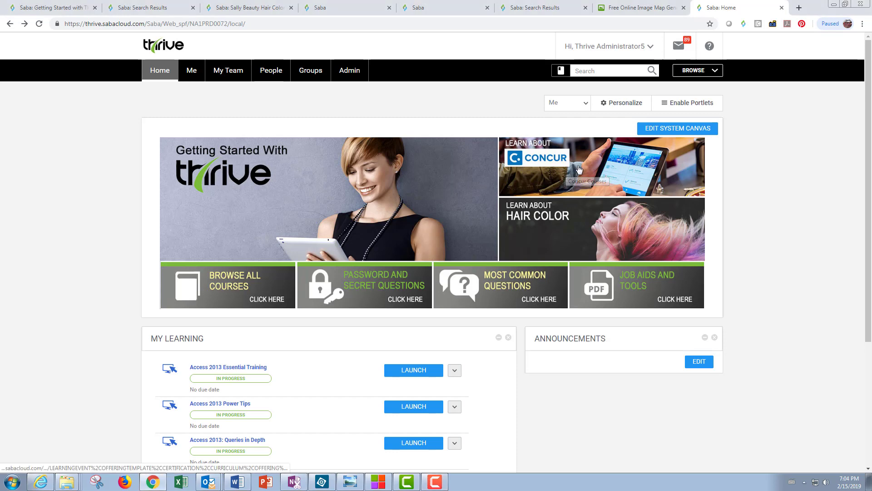
Step: Check where the Concur and password/secret-questions tiles on the Thrive home page link to
{"action": "left_click", "coordinate": [579, 169]}
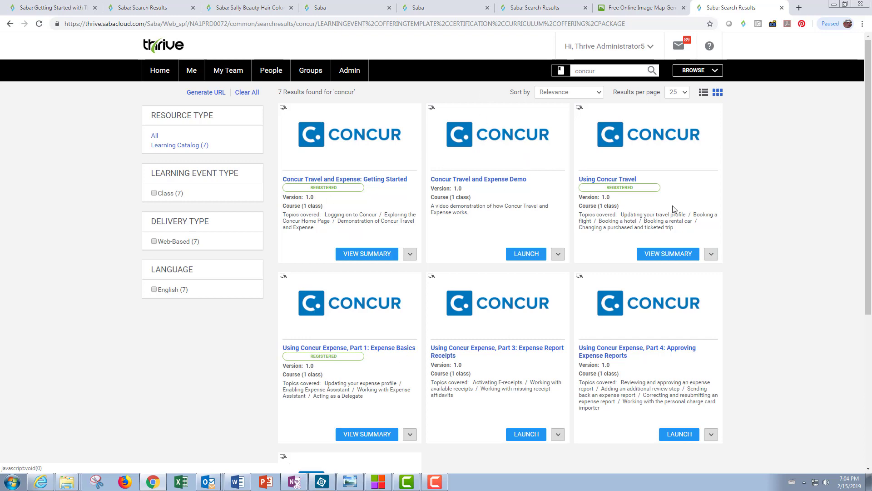
{"action": "left_click", "coordinate": [9, 24]}
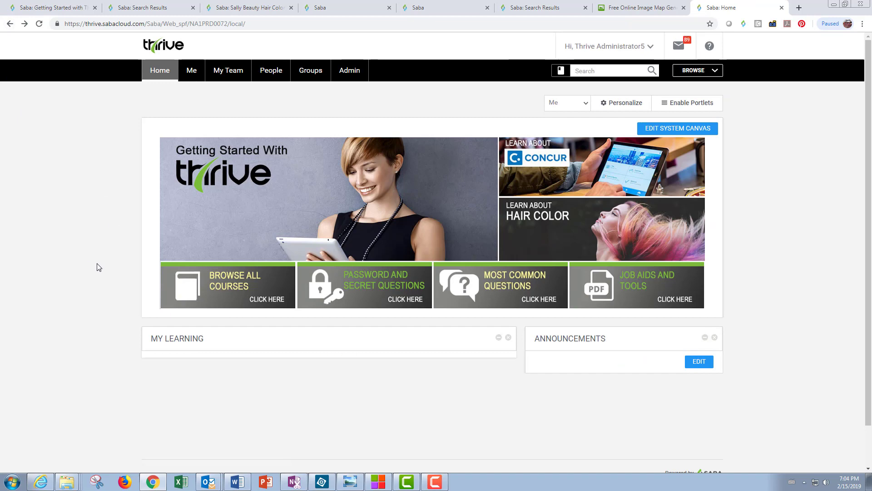
{"action": "left_click", "coordinate": [361, 280]}
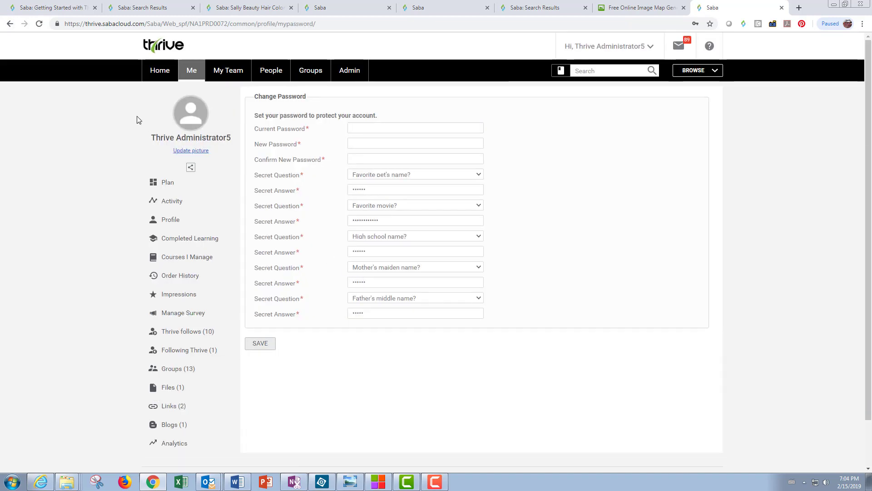
{"action": "left_click", "coordinate": [9, 24]}
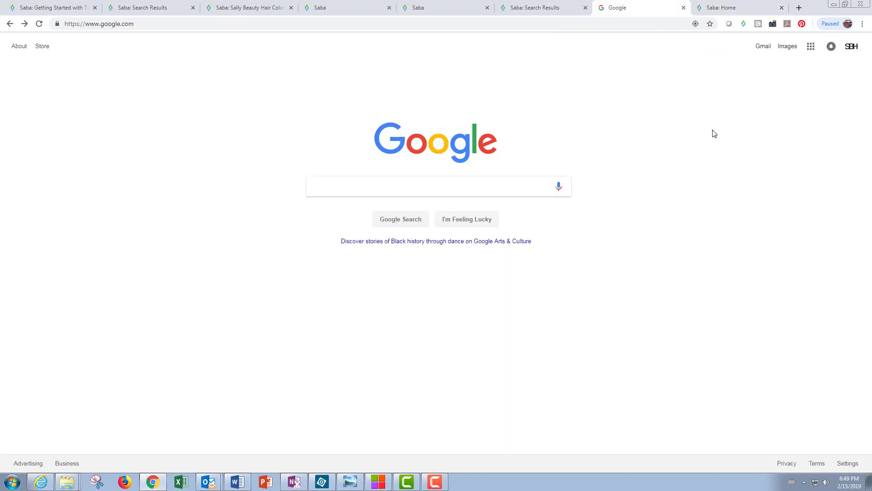
Step: Search Google for 'online image map'
{"action": "left_click", "coordinate": [475, 186]}
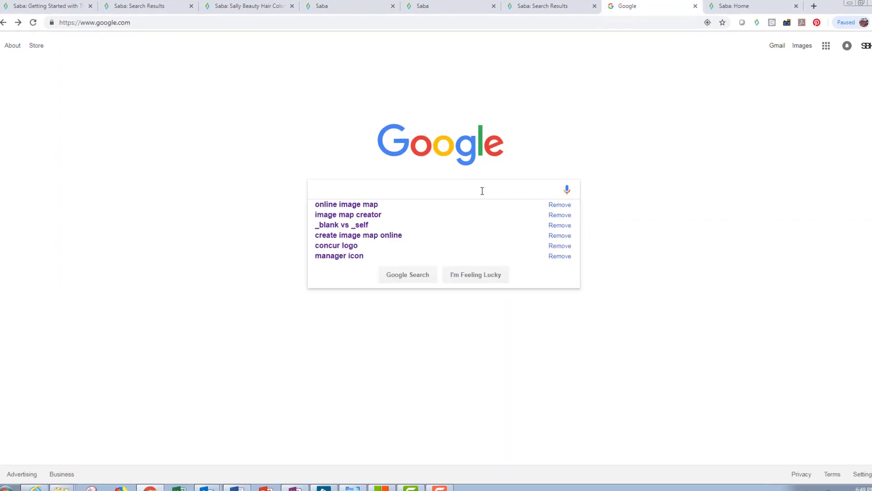
{"action": "type", "text": "online m"}
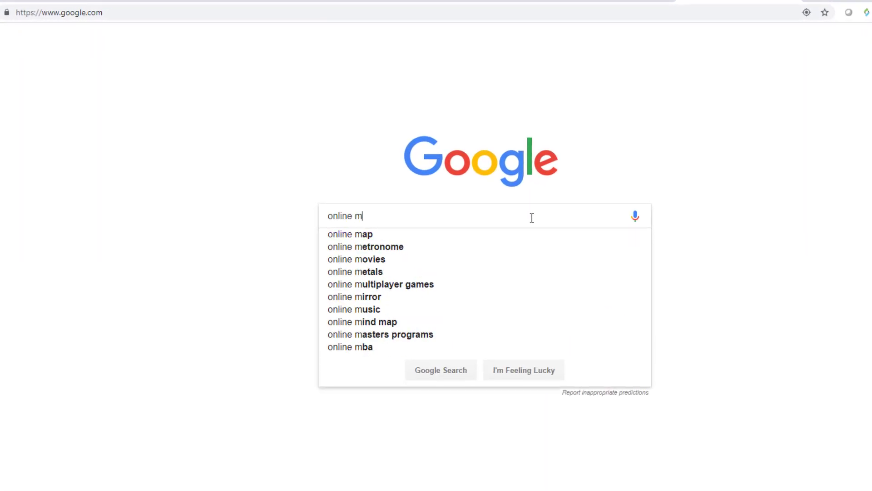
{"action": "key", "text": "BackSpace"}
{"action": "type", "text": "image map"}
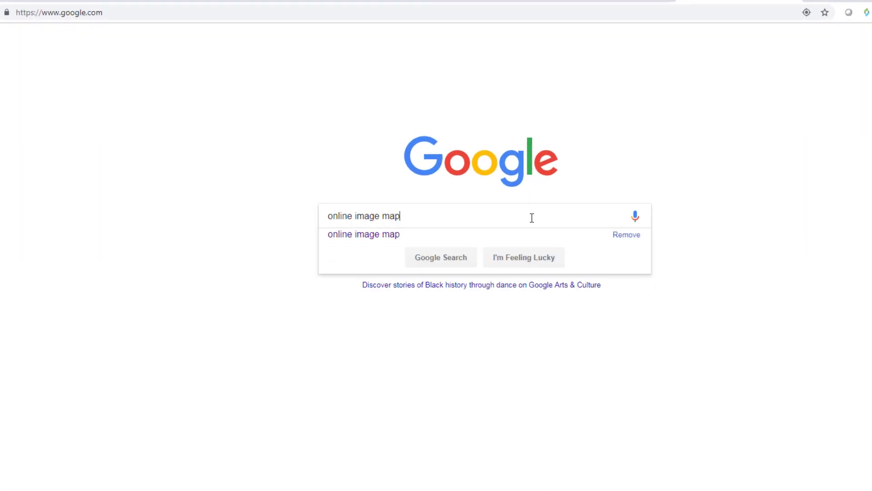
{"action": "key", "text": "Return"}
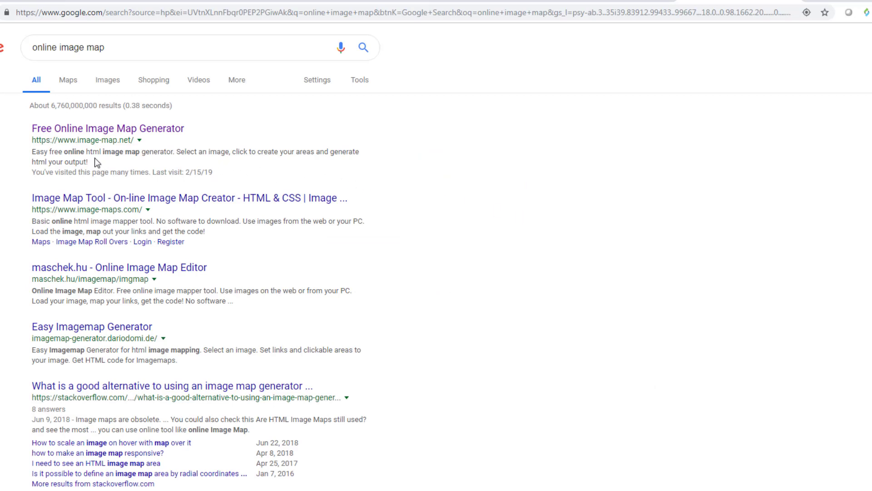
Step: Open Image-Map.net and load the Canvas_Concept_store.jpg banner from this PC
{"action": "left_click", "coordinate": [118, 129]}
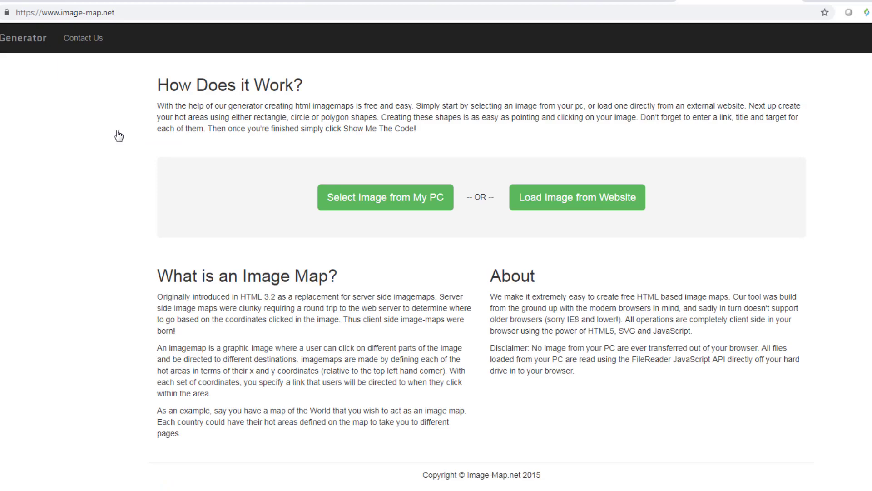
{"action": "left_click", "coordinate": [382, 204]}
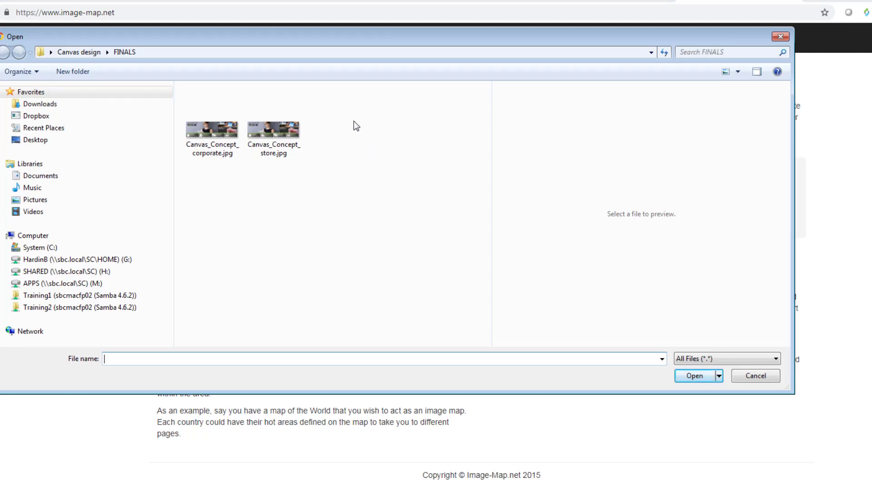
{"action": "left_click", "coordinate": [276, 133]}
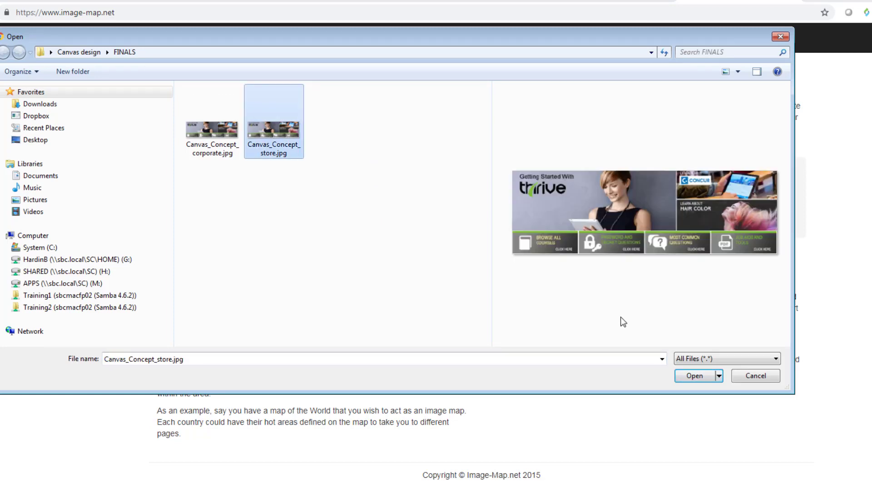
{"action": "left_click", "coordinate": [692, 375]}
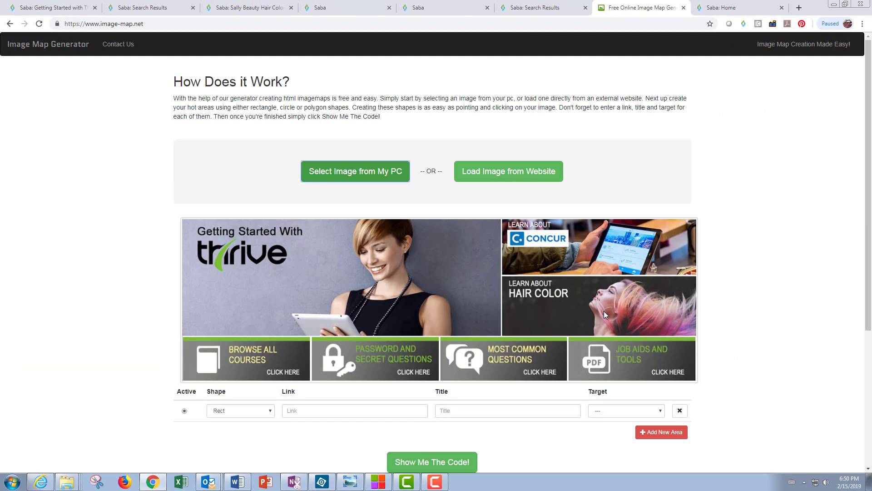
{"action": "left_click_drag", "start_coordinate": [866, 130], "coordinate": [866, 223]}
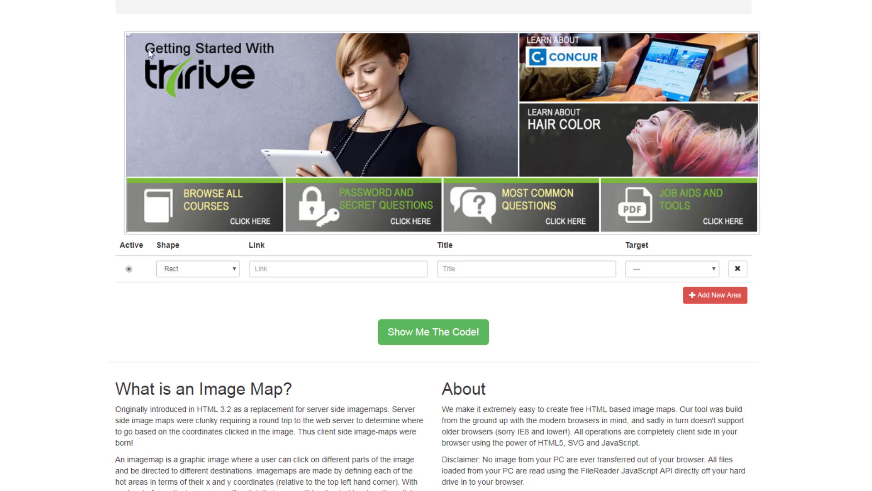
Step: Finish the Getting Started rectangle, keep its shape as Rect, then view the course page
{"action": "left_click", "coordinate": [517, 175]}
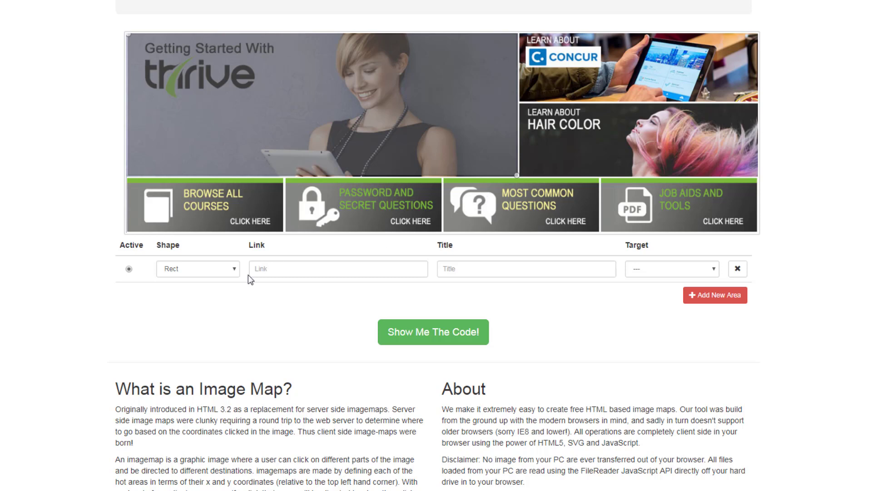
{"action": "left_click", "coordinate": [237, 270]}
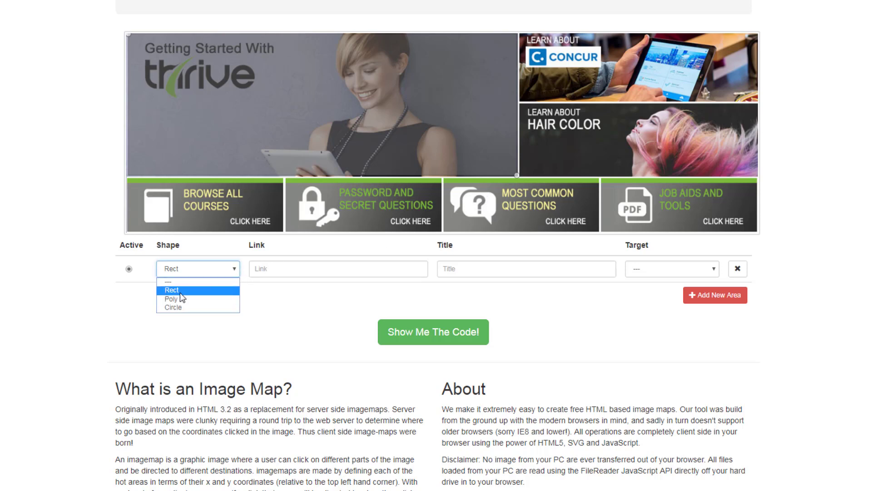
{"action": "left_click", "coordinate": [263, 291]}
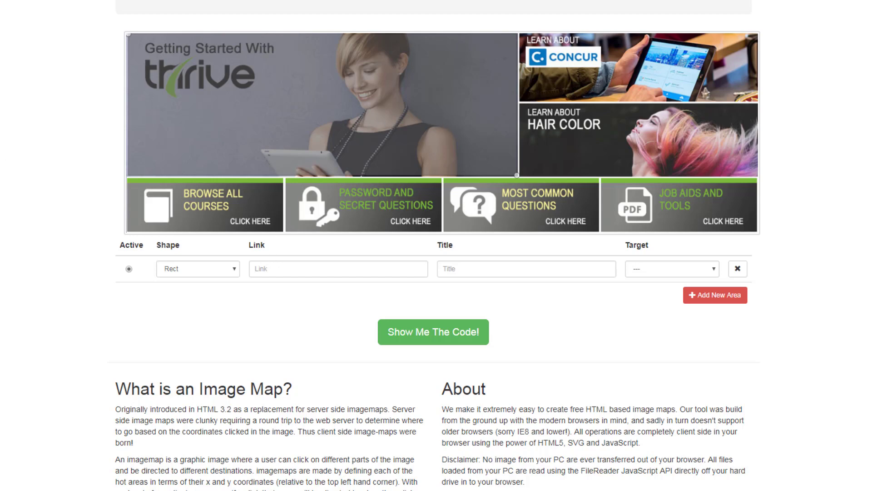
{"action": "left_click", "coordinate": [50, 8]}
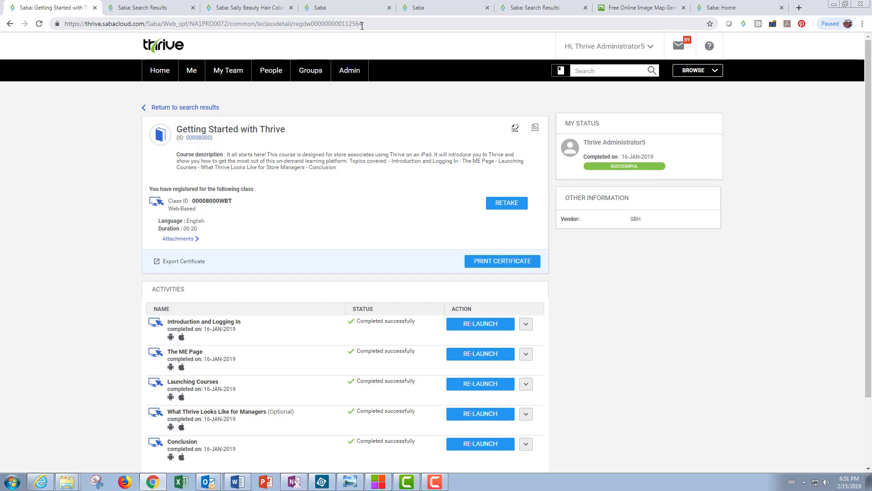
Step: Copy the Getting Started with Thrive course URL and return to the image map generator
{"action": "left_click_drag", "start_coordinate": [365, 24], "coordinate": [61, 43]}
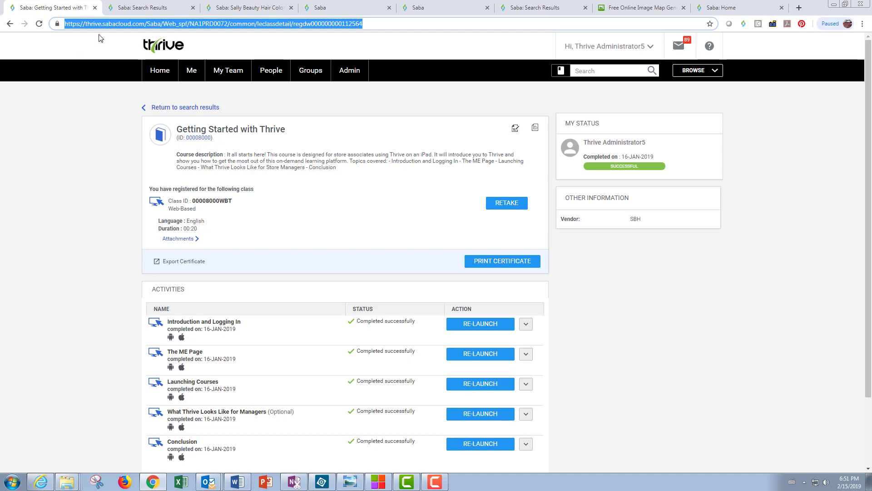
{"action": "left_click", "coordinate": [620, 10]}
Step: Paste the course URL as area 1's link and title it 'Getting Started with Thrive'
{"action": "left_click", "coordinate": [295, 268]}
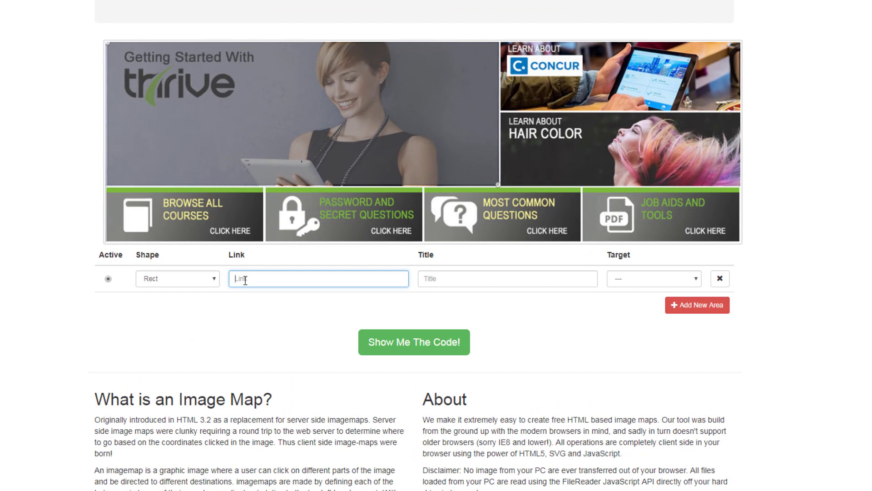
{"action": "key", "text": "ctrl+v"}
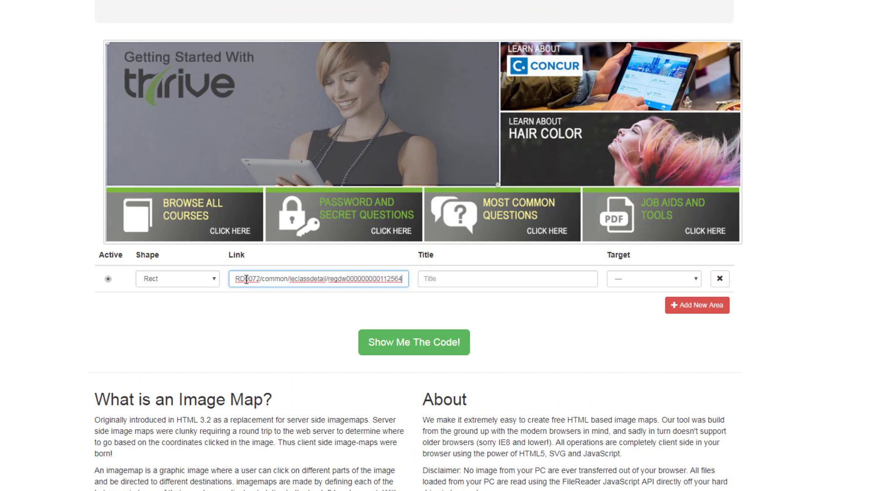
{"action": "left_click", "coordinate": [435, 281]}
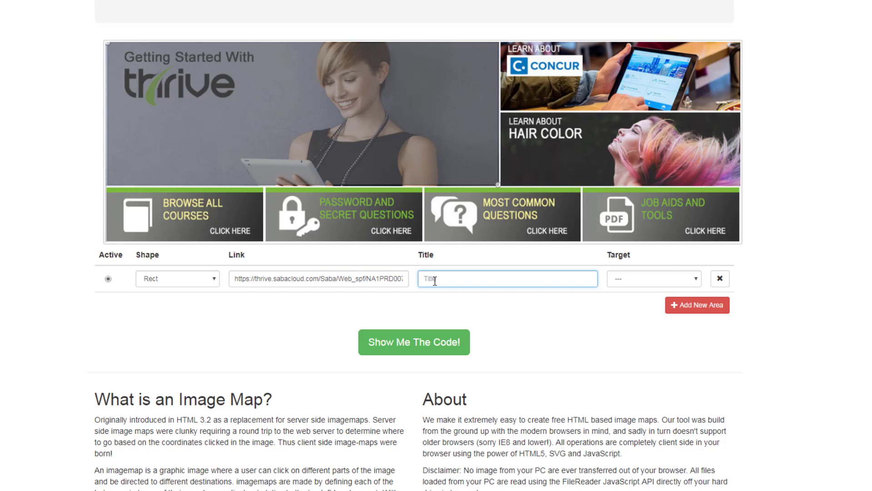
{"action": "type", "text": "Getting Started with Thrive"}
Step: Set area 1's target to _self and add a second area
{"action": "left_click", "coordinate": [695, 280]}
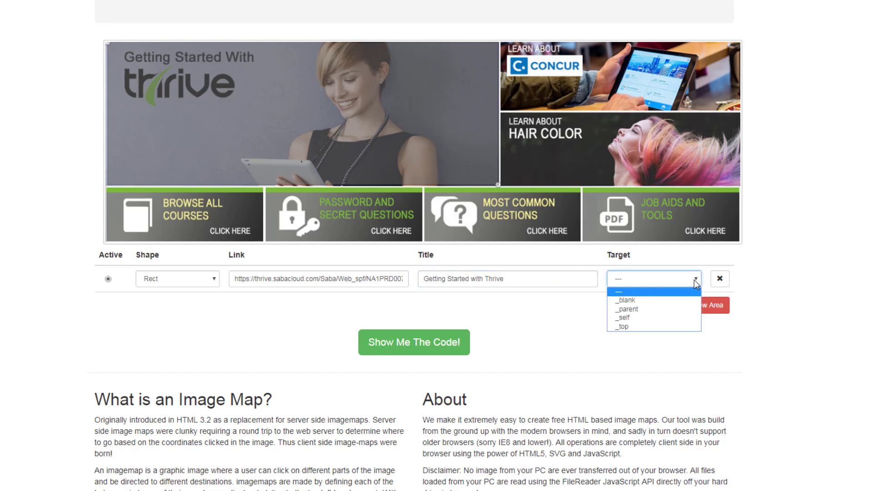
{"action": "left_click", "coordinate": [630, 318]}
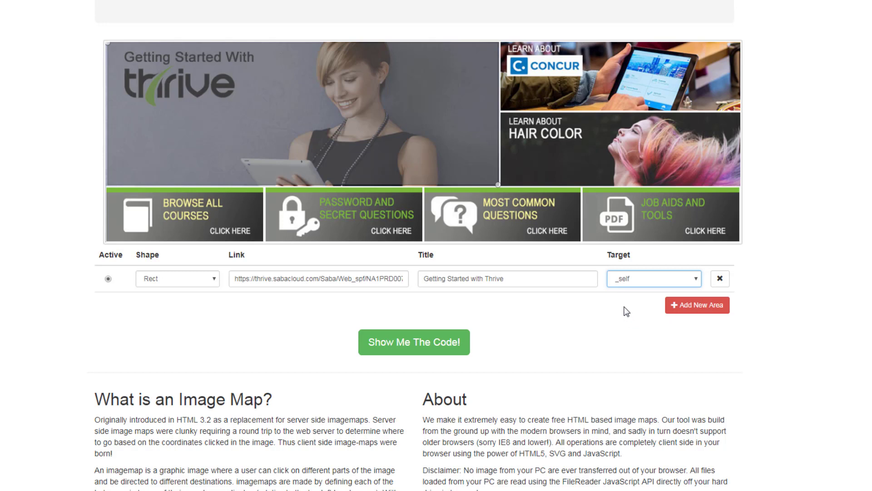
{"action": "left_click", "coordinate": [677, 310]}
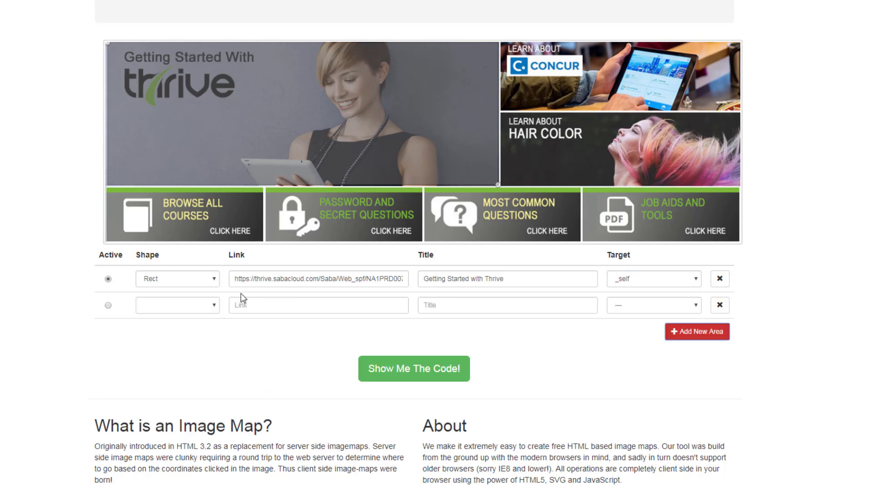
Step: Make area 2 a Rect and draw it over the Learn About Concur panel
{"action": "left_click", "coordinate": [219, 310]}
{"action": "left_click", "coordinate": [182, 327]}
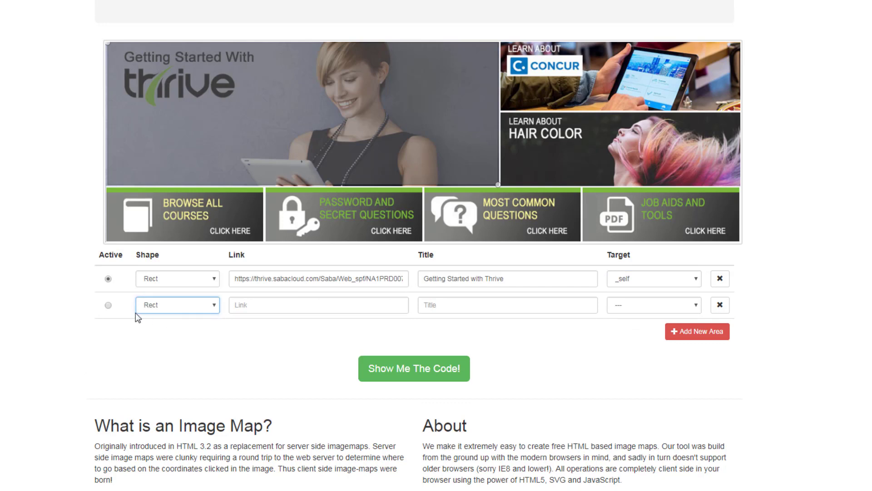
{"action": "left_click", "coordinate": [108, 305]}
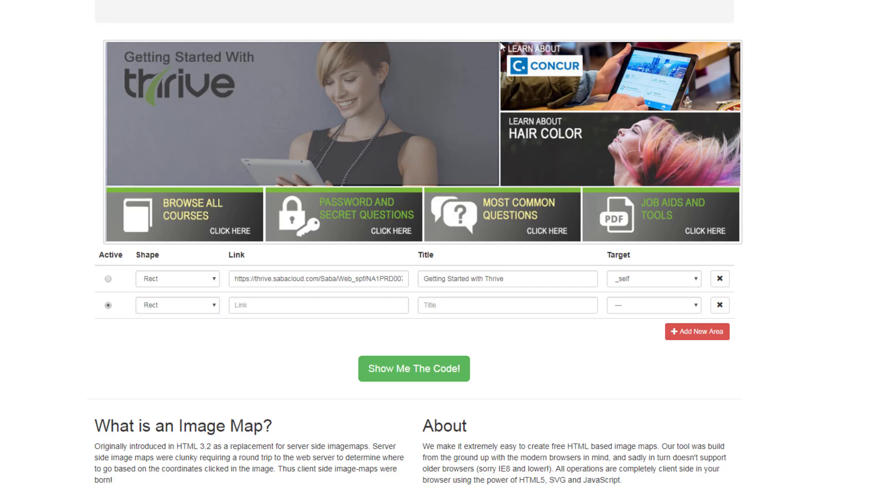
{"action": "left_click", "coordinate": [739, 109]}
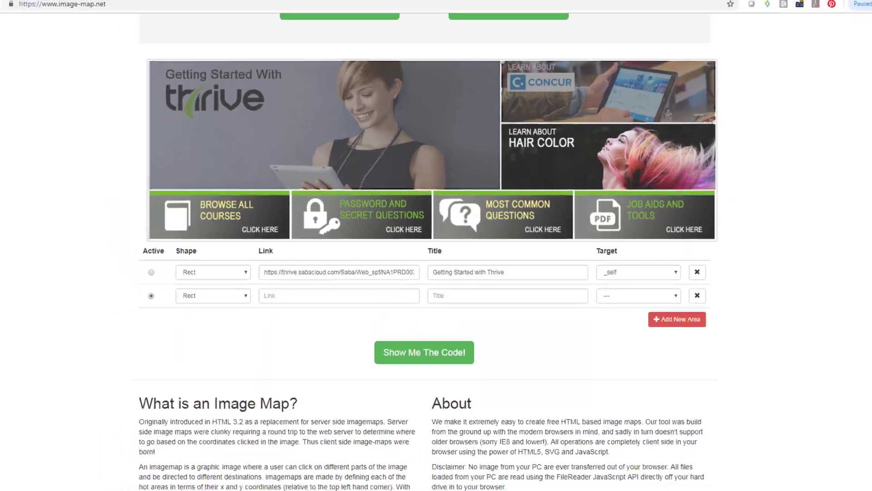
Step: Copy the Saba 'concur' search results address and return to the generator
{"action": "left_click", "coordinate": [142, 7]}
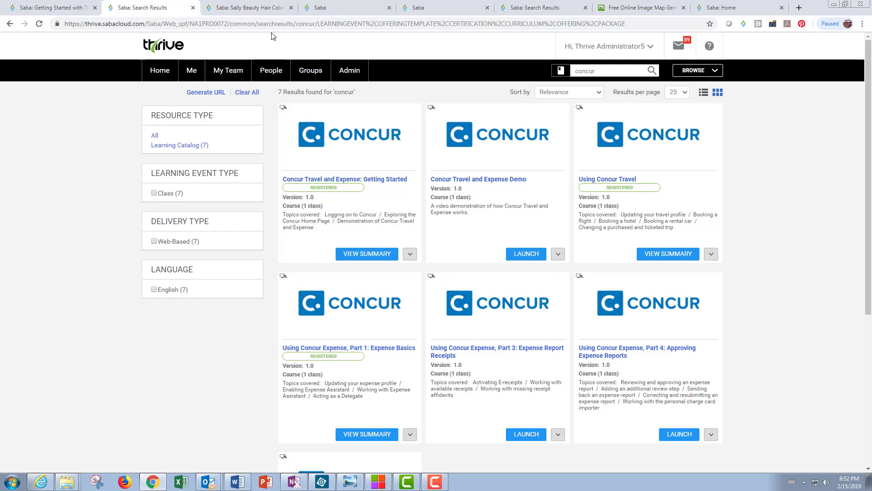
{"action": "left_click", "coordinate": [299, 25]}
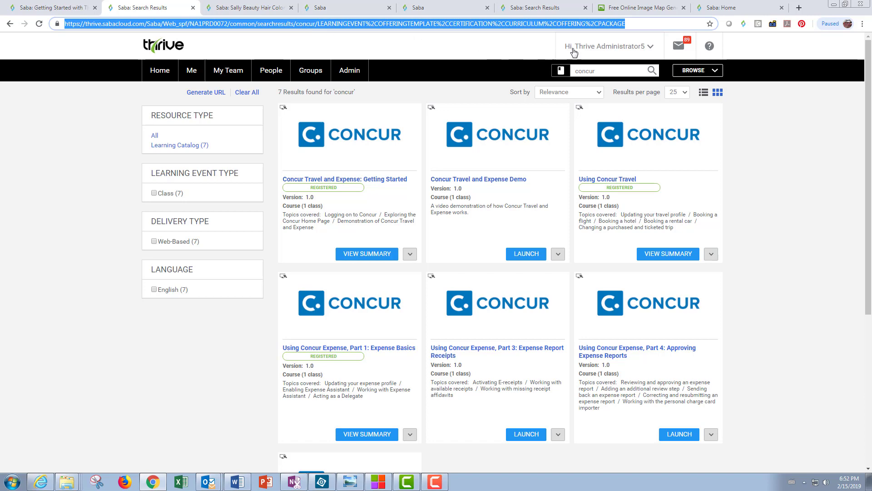
{"action": "left_click", "coordinate": [618, 13]}
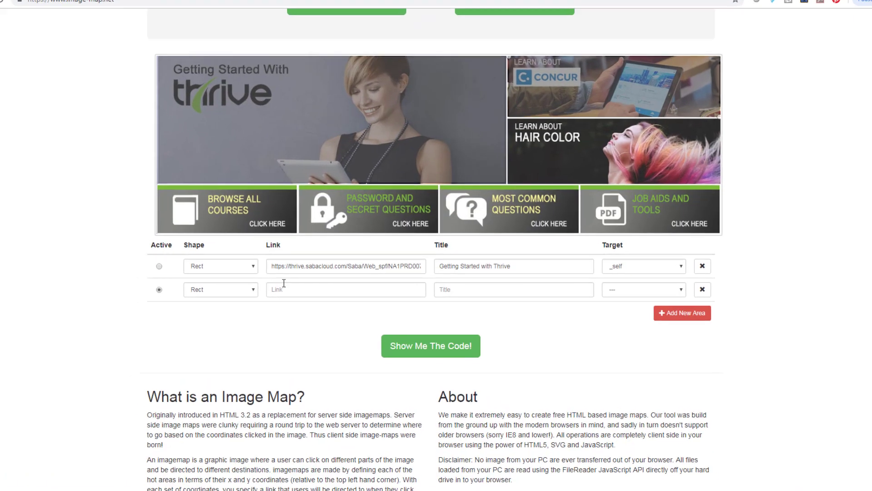
Step: Give area 2 the Concur results link, title 'Concur Courses' and target _self
{"action": "left_click", "coordinate": [295, 290]}
{"action": "key", "text": "ctrl+v"}
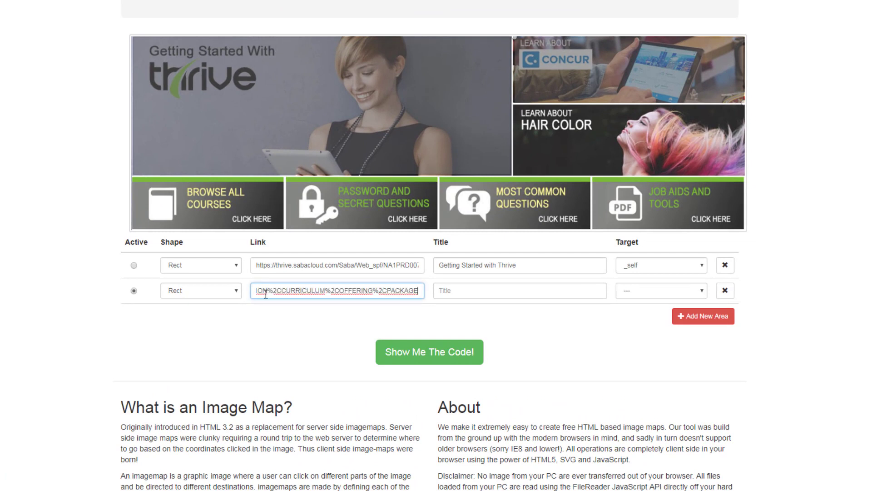
{"action": "left_click", "coordinate": [451, 292]}
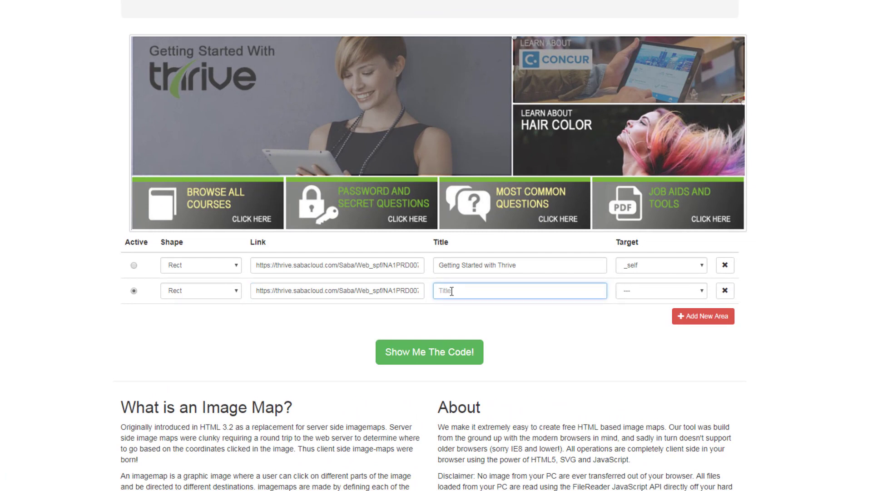
{"action": "type", "text": "Concur Courses"}
{"action": "left_click", "coordinate": [693, 297]}
{"action": "left_click", "coordinate": [643, 329]}
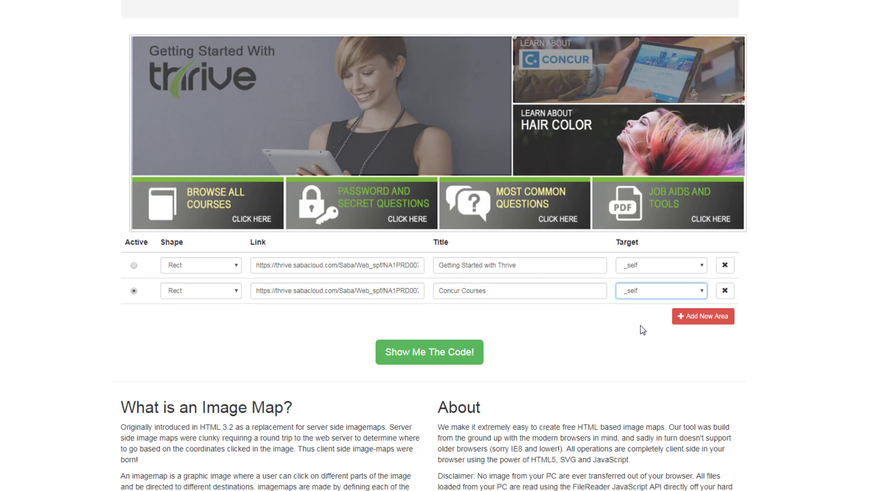
Step: Add a Rect area over the Hair Color tile, linked, titled 'Hair Color Course', target _self
{"action": "left_click", "coordinate": [696, 318]}
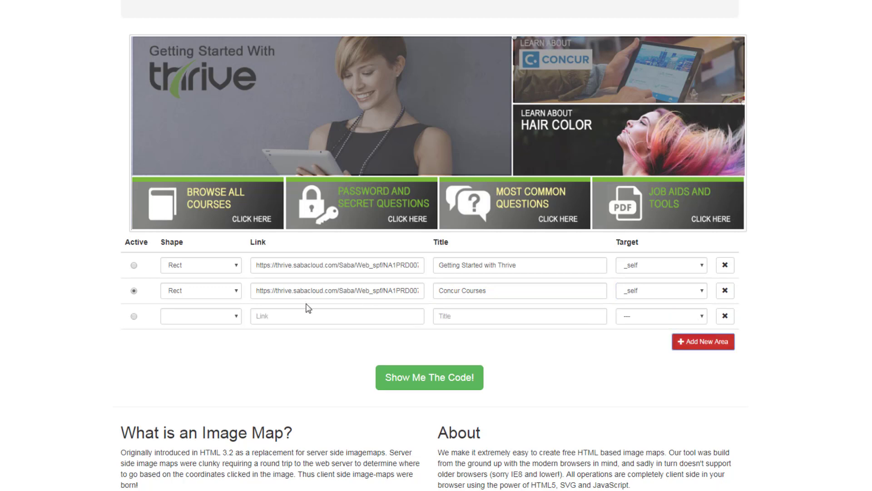
{"action": "left_click", "coordinate": [239, 317]}
{"action": "left_click", "coordinate": [208, 338]}
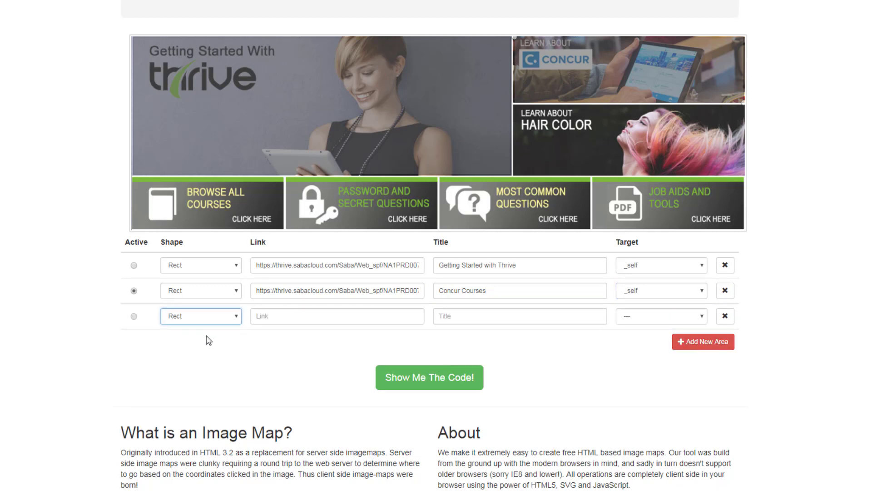
{"action": "left_click", "coordinate": [514, 105]}
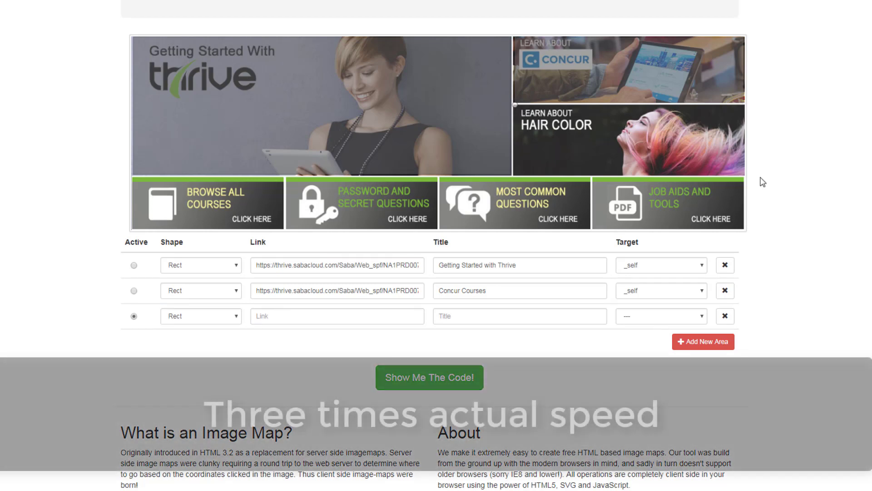
{"action": "left_click", "coordinate": [744, 176]}
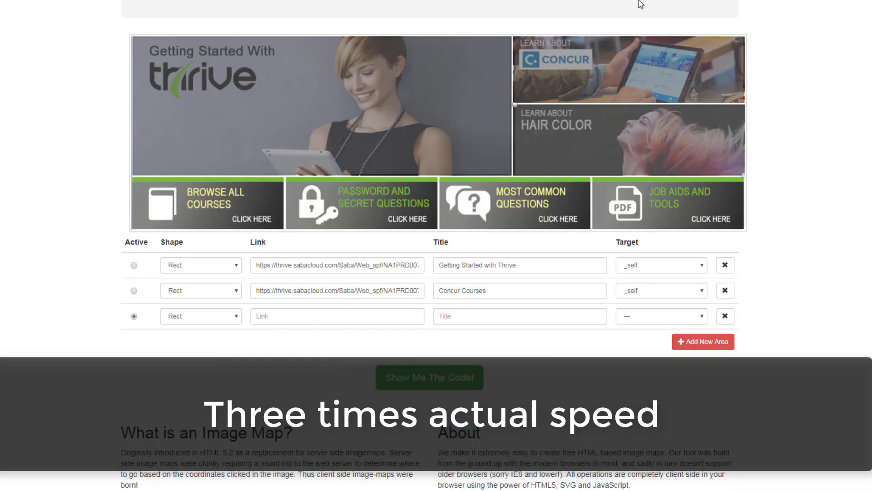
{"action": "left_click", "coordinate": [316, 315]}
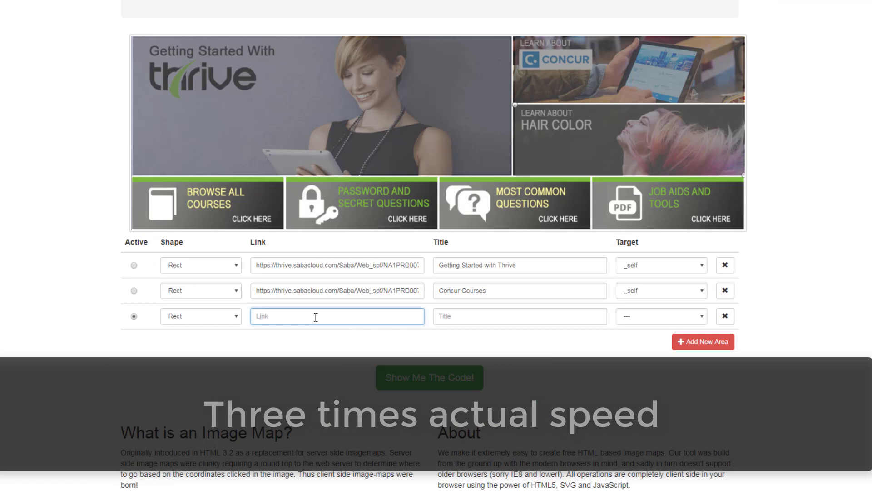
{"action": "key", "text": "ctrl+v"}
{"action": "left_click", "coordinate": [516, 316]}
{"action": "type", "text": "Hair Color Course"}
{"action": "left_click", "coordinate": [682, 316]}
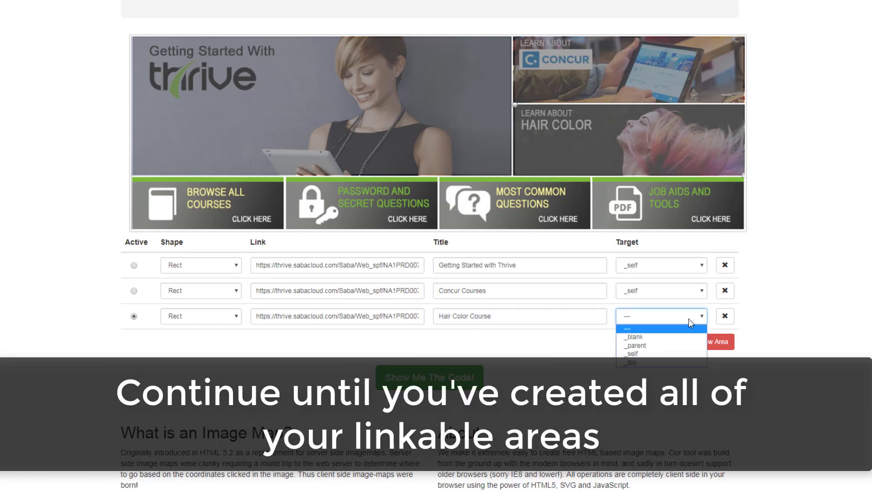
{"action": "left_click", "coordinate": [681, 343]}
Step: Add a fourth Rect area drawn over the Browse All Courses tile
{"action": "left_click", "coordinate": [689, 344]}
{"action": "left_click", "coordinate": [236, 342]}
{"action": "left_click", "coordinate": [200, 362]}
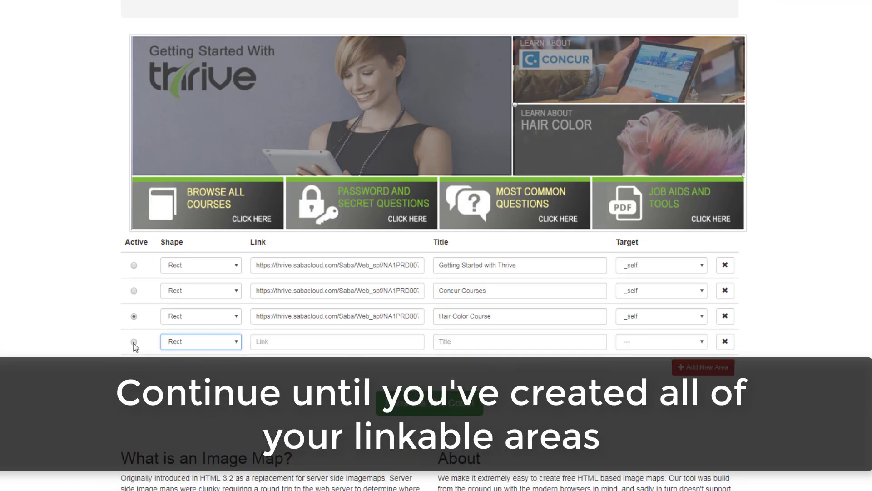
{"action": "left_click", "coordinate": [134, 342]}
{"action": "left_click", "coordinate": [134, 177]}
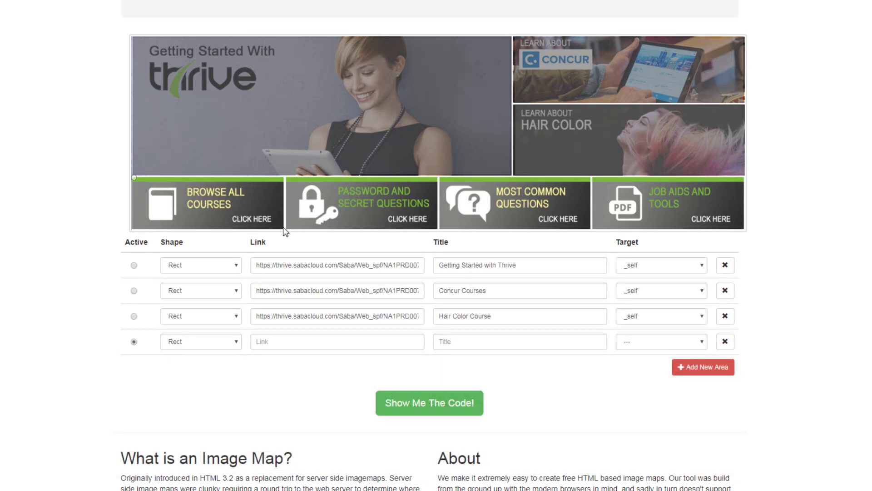
{"action": "left_click", "coordinate": [283, 228]}
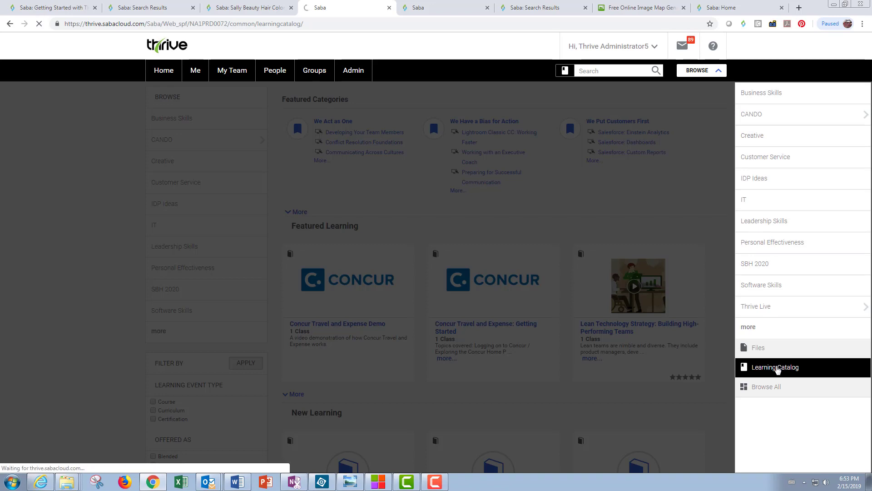
Step: Link area 4 to the Learning Catalog page, title it 'Learning Catalog', target _self
{"action": "left_click", "coordinate": [835, 385]}
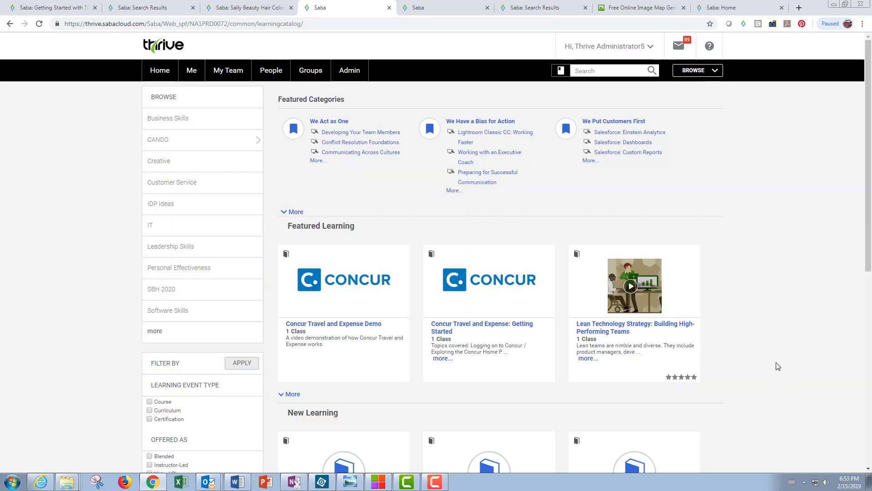
{"action": "left_click", "coordinate": [289, 24]}
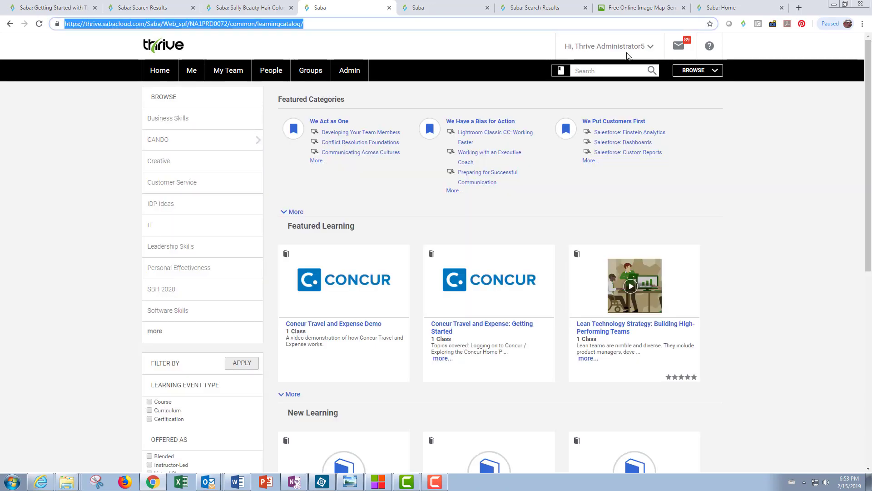
{"action": "key", "text": "ctrl+c"}
{"action": "left_click", "coordinate": [641, 8]}
{"action": "left_click", "coordinate": [348, 330]}
{"action": "key", "text": "ctrl+v"}
{"action": "left_click", "coordinate": [468, 330]}
{"action": "type", "text": "L"}
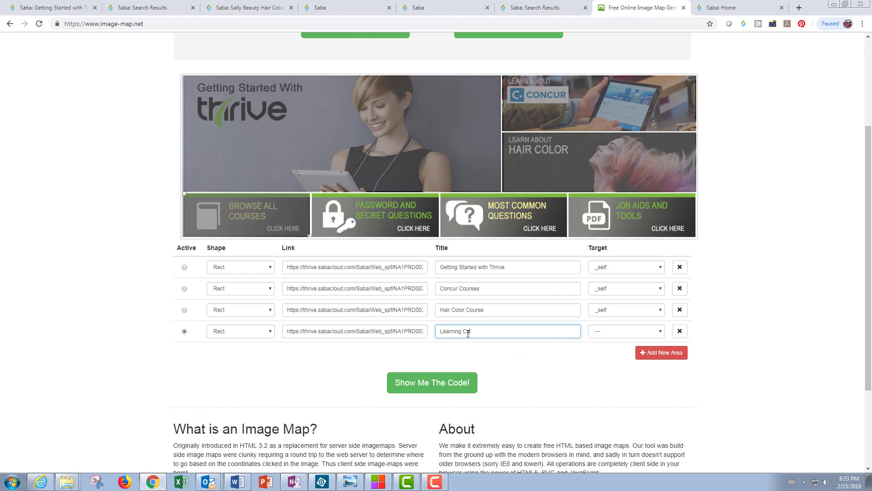
{"action": "type", "text": "earning Catalog"}
{"action": "left_click", "coordinate": [627, 331]}
{"action": "left_click", "coordinate": [606, 357]}
Step: Add a fifth Rect area and copy the Change Password page address
{"action": "left_click", "coordinate": [661, 352]}
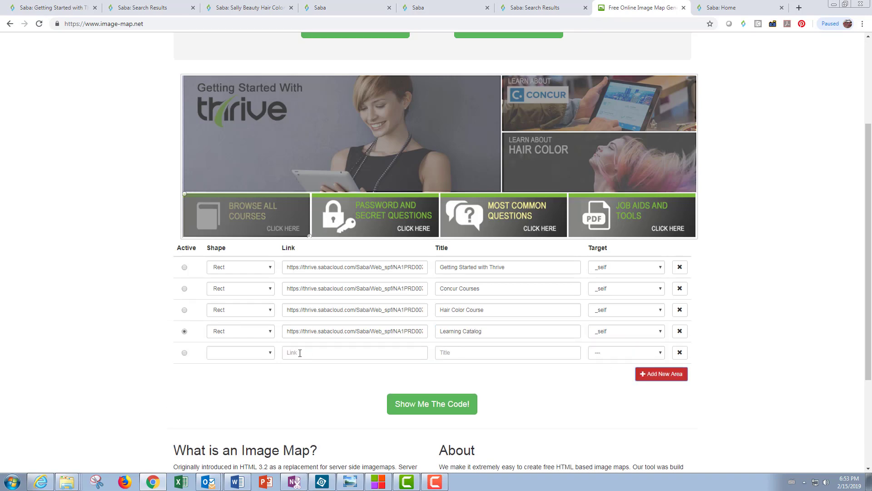
{"action": "left_click", "coordinate": [240, 352]}
{"action": "left_click", "coordinate": [219, 369]}
{"action": "left_click", "coordinate": [185, 353]}
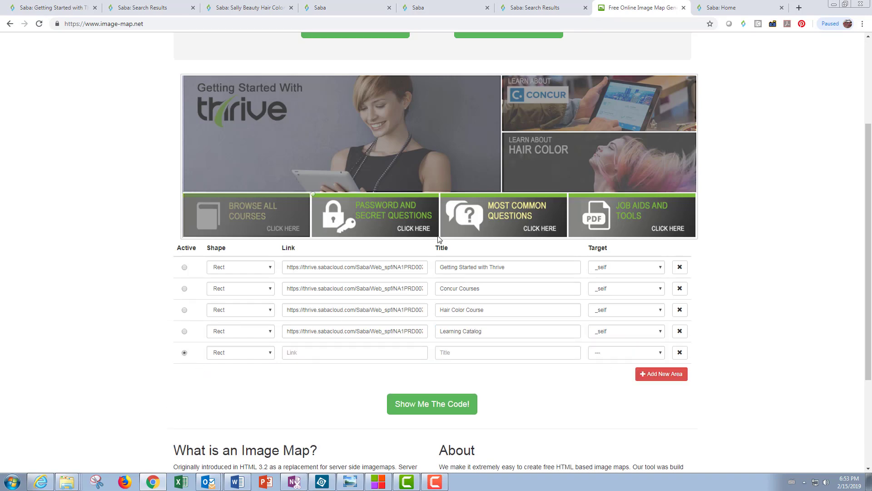
{"action": "left_click", "coordinate": [438, 7]}
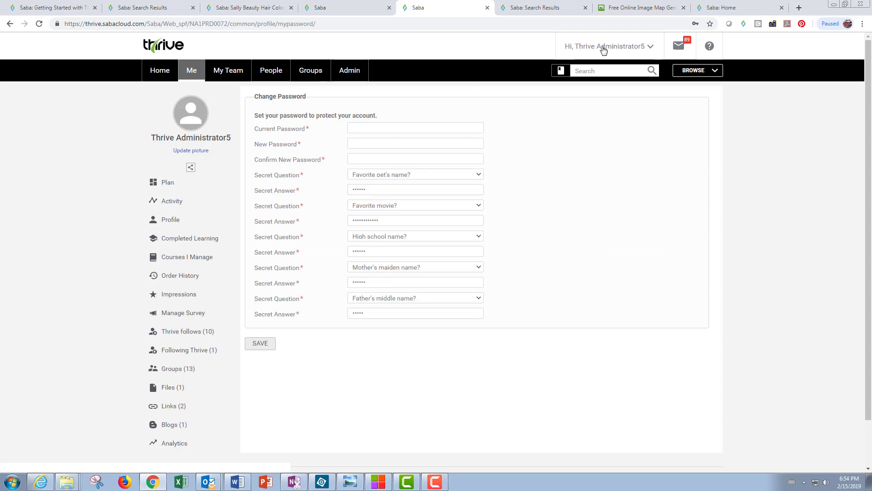
{"action": "left_click", "coordinate": [290, 19]}
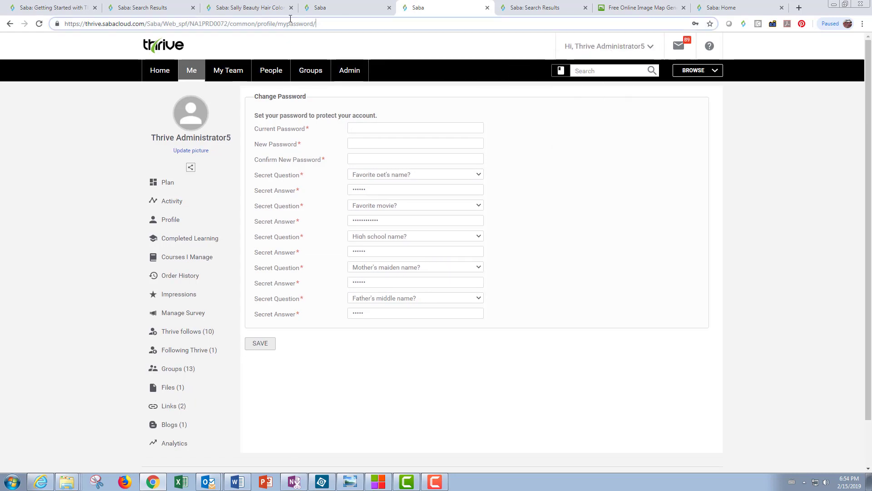
{"action": "key", "text": "ctrl+a"}
{"action": "key", "text": "ctrl+c"}
{"action": "left_click", "coordinate": [640, 8]}
Step: Give area 5 the Change Password link, title 'Change Password' and target _self
{"action": "left_click", "coordinate": [354, 353]}
{"action": "key", "text": "ctrl+v"}
{"action": "left_click", "coordinate": [457, 353]}
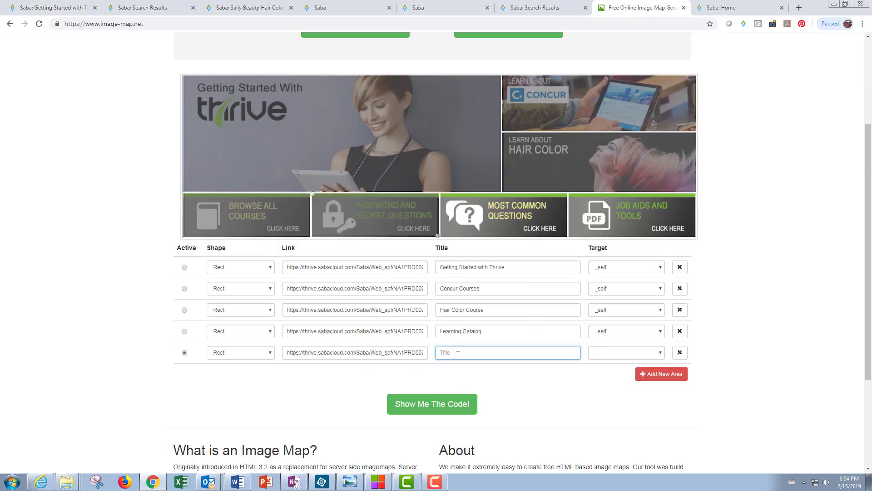
{"action": "type", "text": "Change Password"}
{"action": "left_click", "coordinate": [634, 357]}
{"action": "left_click", "coordinate": [605, 385]}
Step: Add a sixth Rect area outlining the Most Common Questions tile
{"action": "left_click", "coordinate": [647, 374]}
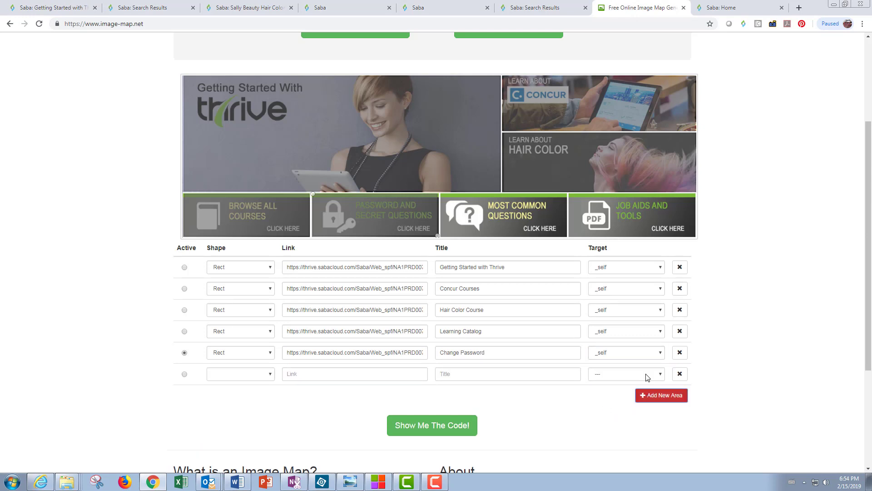
{"action": "left_click", "coordinate": [185, 374]}
{"action": "left_click", "coordinate": [241, 374]}
{"action": "left_click", "coordinate": [218, 393]}
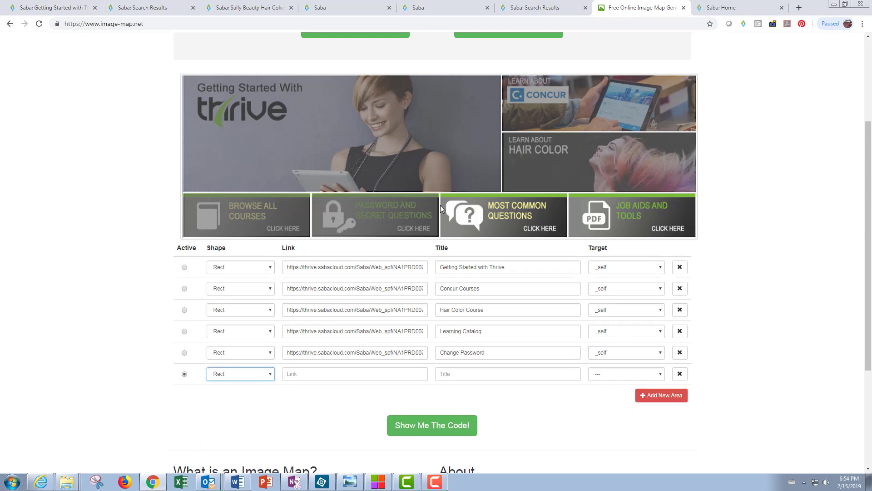
{"action": "mouse_move", "coordinate": [441, 194]}
{"action": "left_mouse_down"}
{"action": "mouse_move", "coordinate": [547, 239]}
{"action": "mouse_move", "coordinate": [566, 236]}
{"action": "left_mouse_up"}
Step: Link area 6 to the FAQ search results page, titled 'FAQs', target _self
{"action": "left_click", "coordinate": [409, 9]}
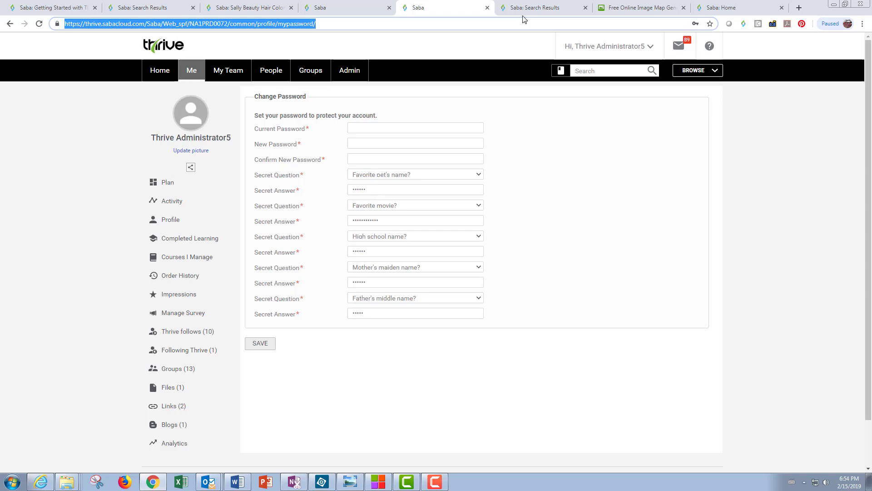
{"action": "left_click", "coordinate": [536, 9]}
{"action": "left_click", "coordinate": [204, 23]}
{"action": "key", "text": "ctrl+c"}
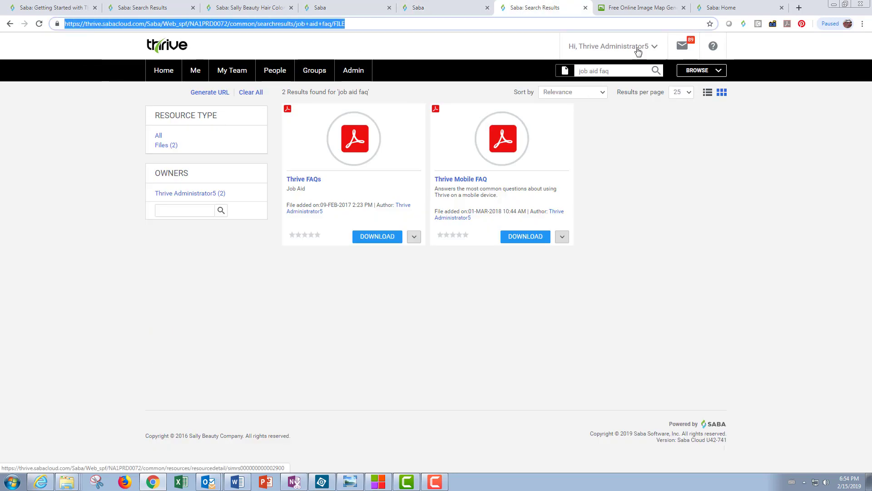
{"action": "left_click", "coordinate": [640, 8]}
{"action": "left_click", "coordinate": [405, 377]}
{"action": "key", "text": "ctrl+v"}
{"action": "left_click", "coordinate": [485, 372]}
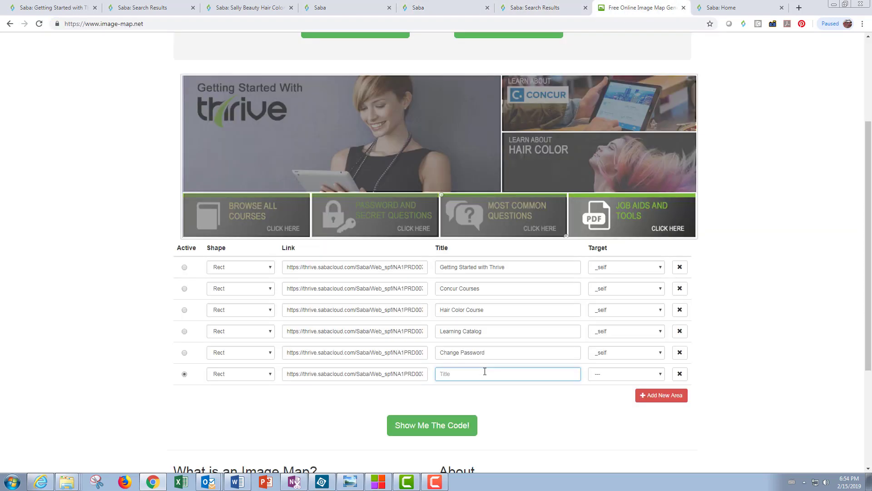
{"action": "left_click", "coordinate": [627, 373]}
{"action": "left_click", "coordinate": [608, 400]}
Step: Add a seventh Rect area and draw it over the Job Aids tile
{"action": "scroll", "coordinate": [662, 257], "scroll_direction": "down", "scroll_amount": 3}
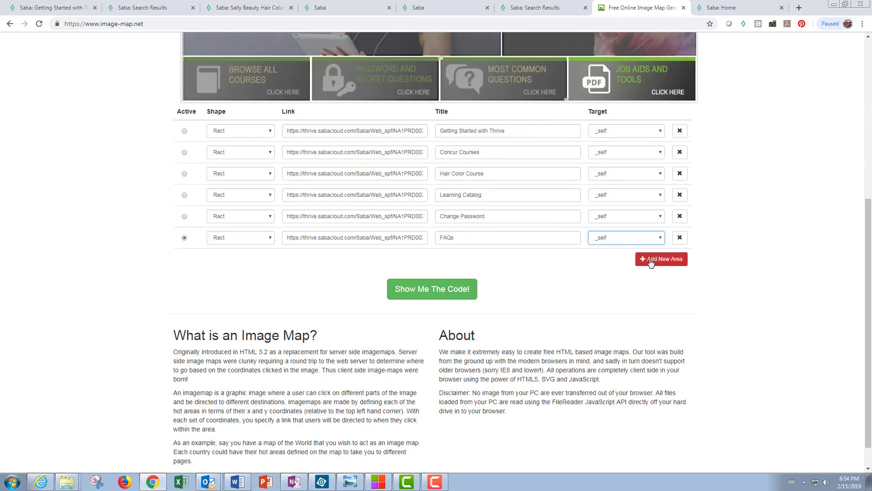
{"action": "left_click", "coordinate": [662, 258]}
{"action": "left_click", "coordinate": [235, 259]}
{"action": "left_click", "coordinate": [236, 276]}
{"action": "scroll", "coordinate": [403, 278], "scroll_direction": "up", "scroll_amount": 1}
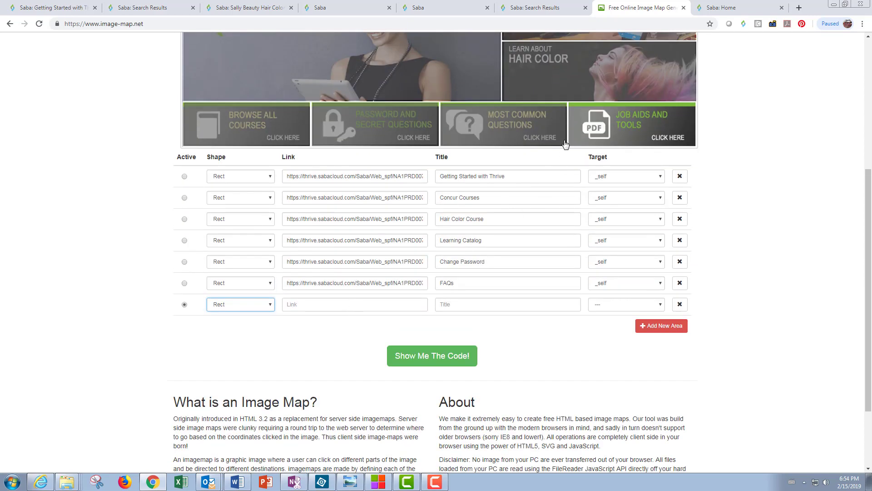
{"action": "left_click_drag", "start_coordinate": [570, 104], "coordinate": [697, 149]}
Step: Give area 7 its Saba page link, title 'Job Aids' and target _self
{"action": "left_click", "coordinate": [306, 304]}
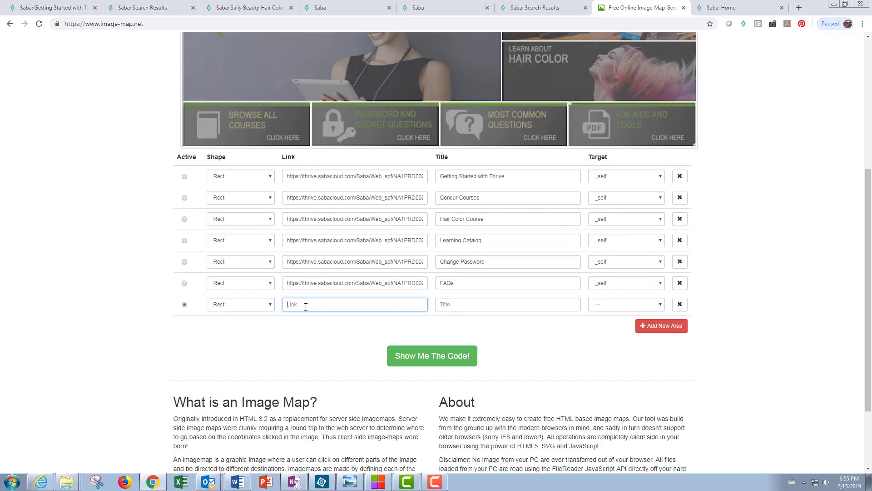
{"action": "key", "text": "ctrl+v"}
{"action": "left_click", "coordinate": [447, 306]}
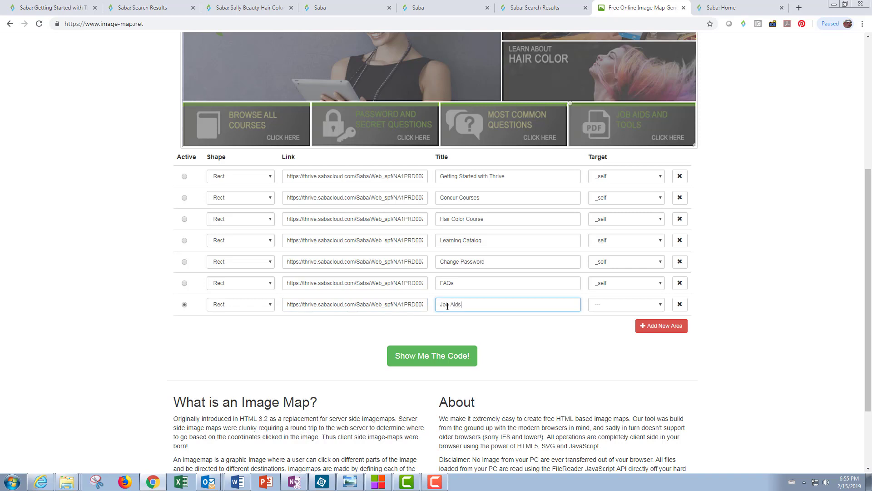
{"action": "left_click", "coordinate": [661, 304]}
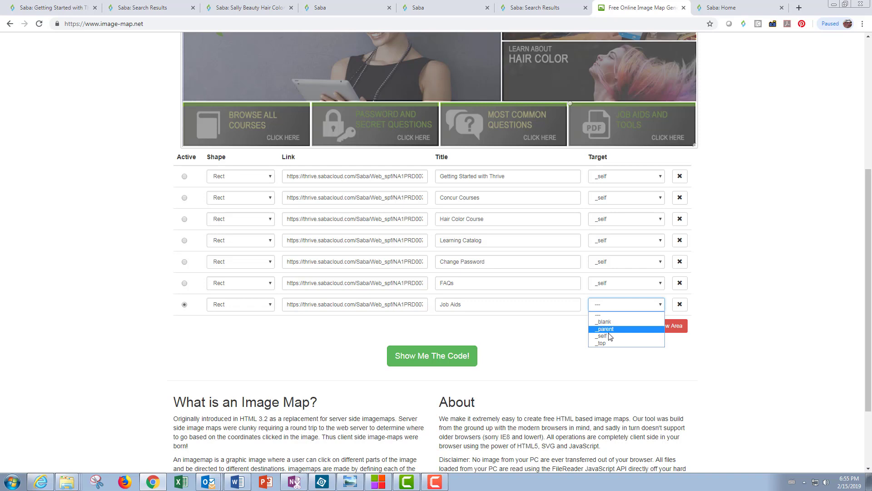
{"action": "left_click", "coordinate": [595, 336]}
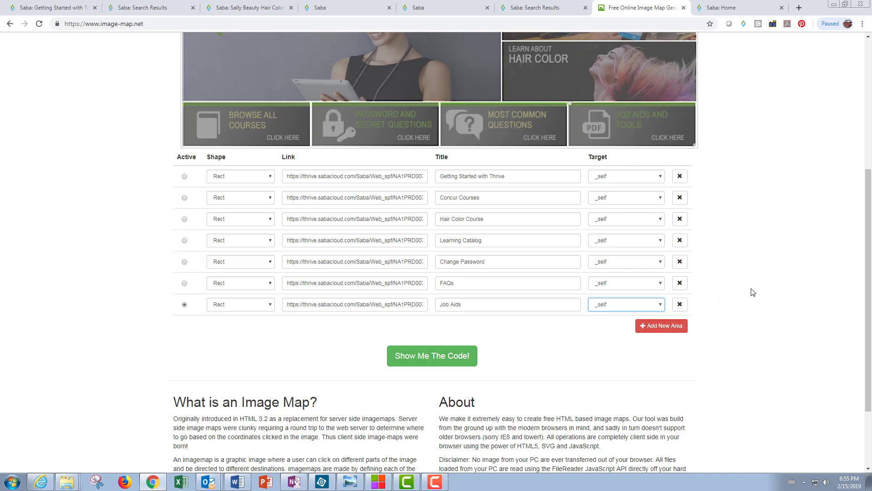
{"action": "scroll", "coordinate": [758, 289], "scroll_direction": "up", "scroll_amount": 1}
{"action": "scroll", "coordinate": [759, 290], "scroll_direction": "up", "scroll_amount": 3}
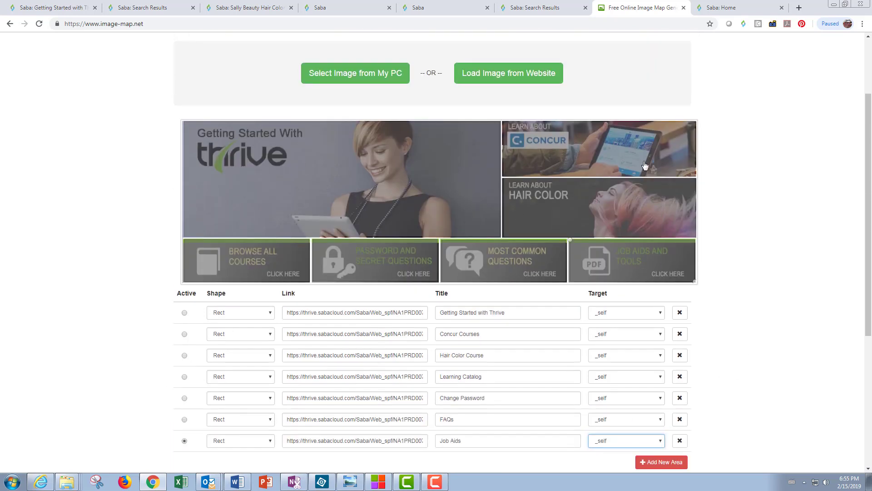
{"action": "scroll", "coordinate": [780, 274], "scroll_direction": "down", "scroll_amount": 2}
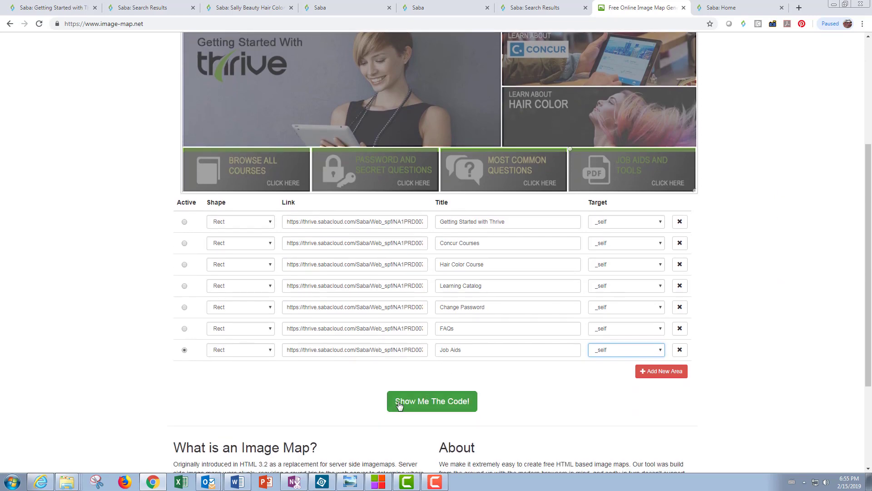
Step: Generate the HTML map code for the seven areas, then return to the Thrive home page
{"action": "left_click", "coordinate": [419, 402]}
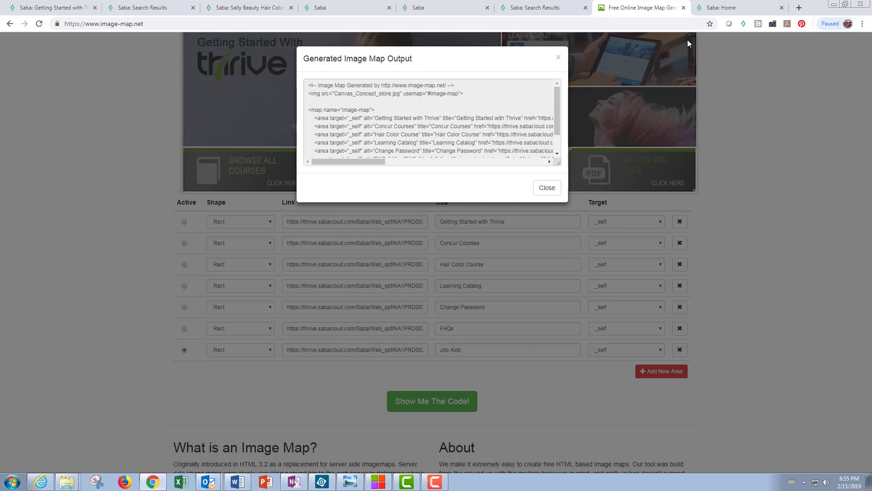
{"action": "left_click", "coordinate": [738, 10]}
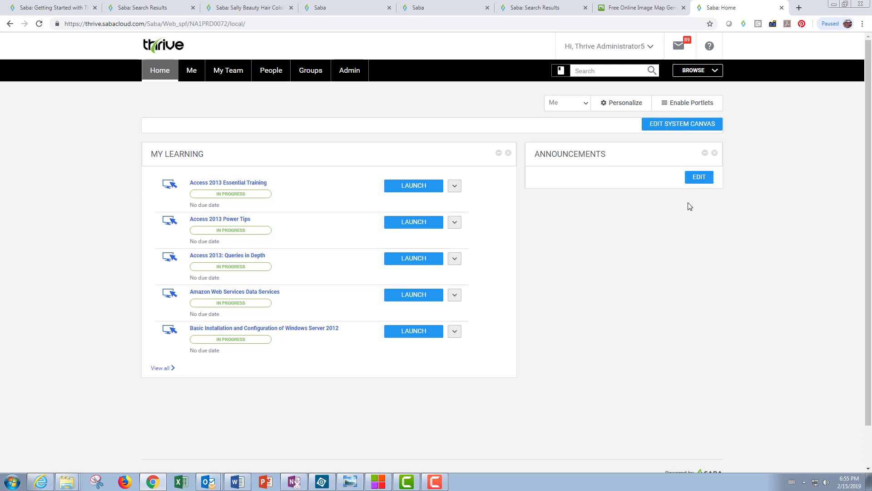
Step: Insert the Canvas_Concept_store.jpg banner image into the system canvas
{"action": "left_click", "coordinate": [668, 129]}
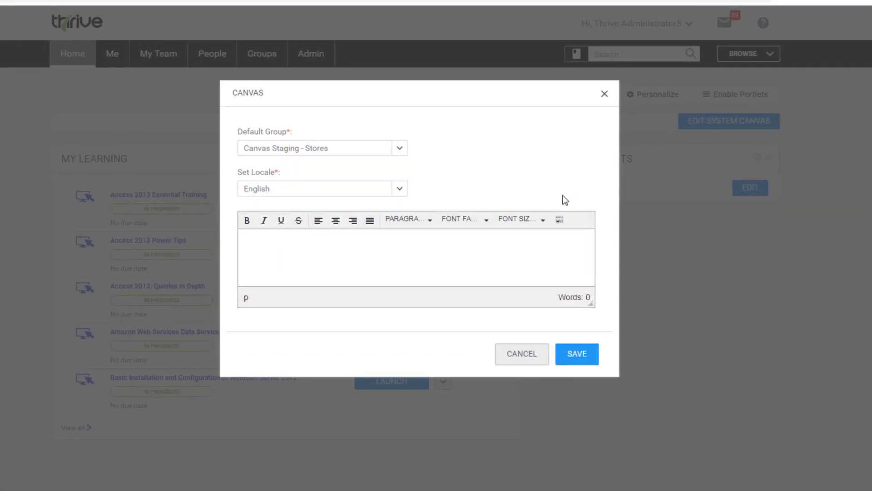
{"action": "left_click", "coordinate": [559, 219]}
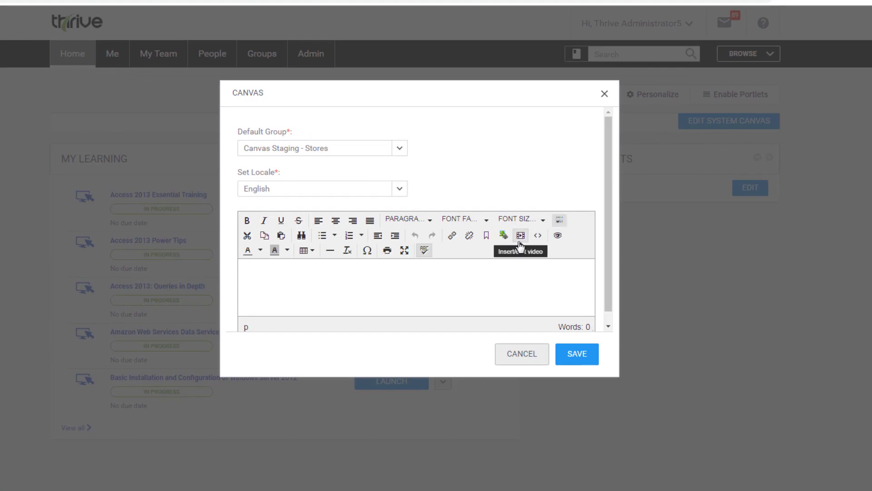
{"action": "left_click", "coordinate": [503, 236]}
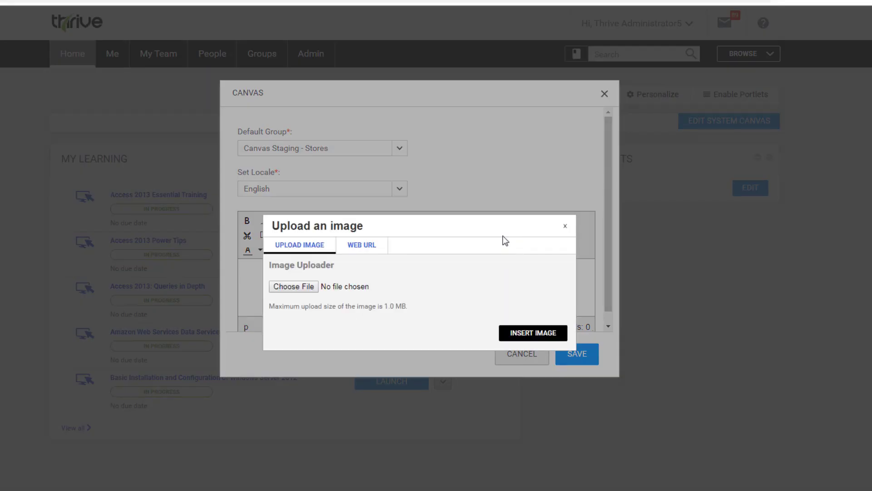
{"action": "left_click", "coordinate": [305, 287]}
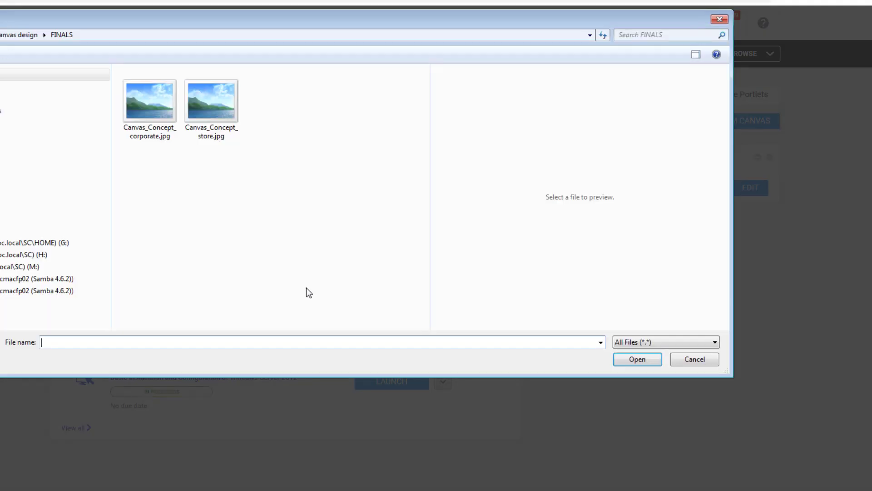
{"action": "left_click", "coordinate": [220, 120]}
{"action": "left_click", "coordinate": [632, 359]}
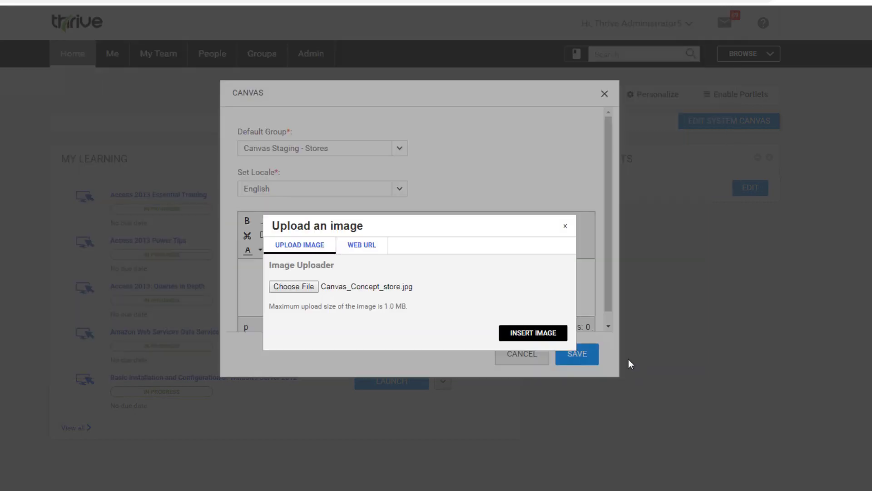
{"action": "left_click", "coordinate": [551, 338]}
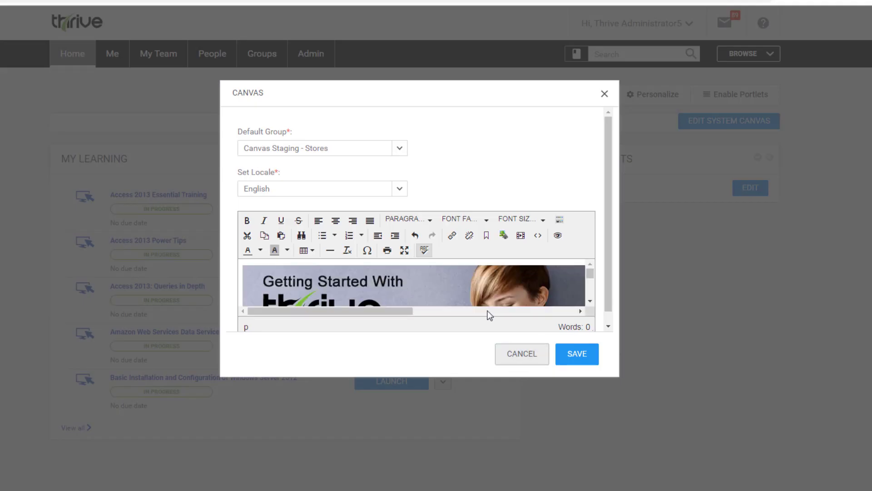
Step: Show the canvas's HTML source code
{"action": "left_click", "coordinate": [539, 240]}
{"action": "left_click", "coordinate": [539, 240]}
{"action": "left_click", "coordinate": [539, 240]}
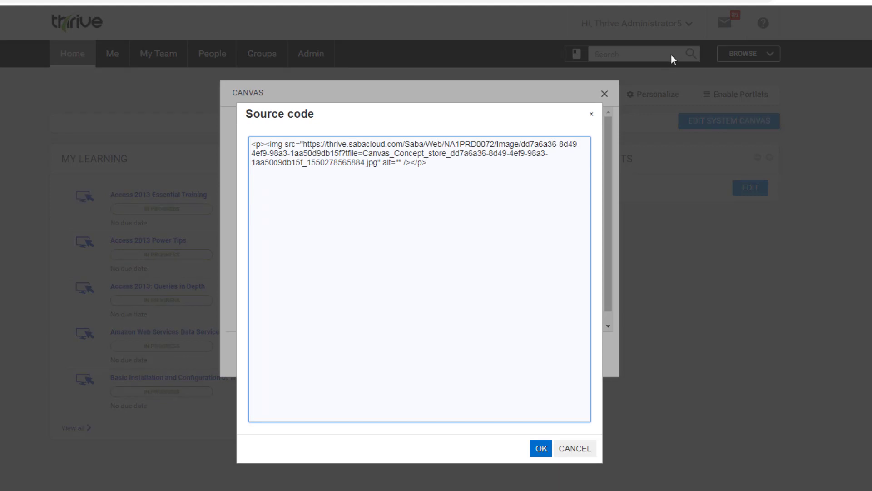
Step: Back in Image-Map.net, enlarge the output code box and select all the generated image map code
{"action": "left_click", "coordinate": [675, 4]}
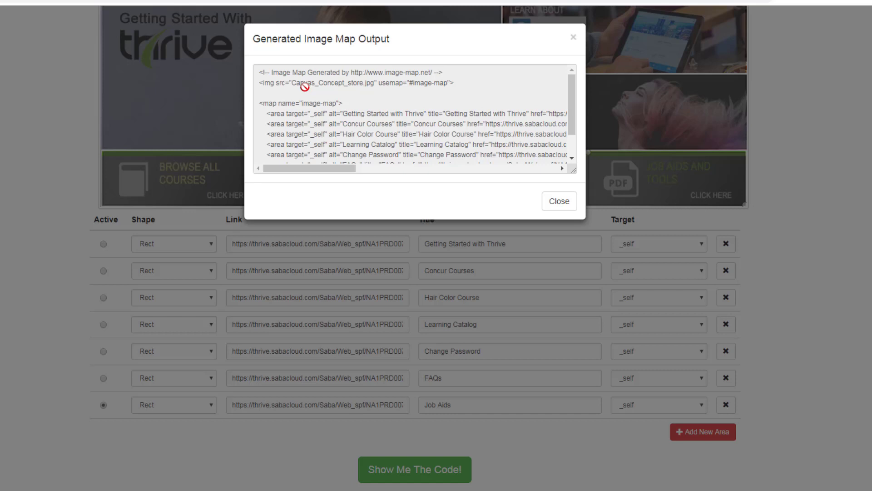
{"action": "left_click", "coordinate": [538, 112]}
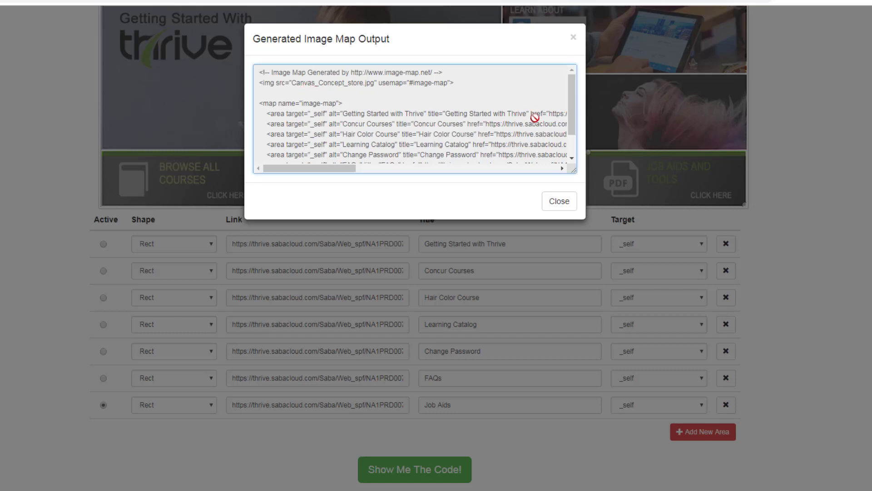
{"action": "left_click_drag", "start_coordinate": [574, 171], "coordinate": [869, 429]}
{"action": "scroll", "coordinate": [272, 204], "scroll_direction": "down", "scroll_amount": 4}
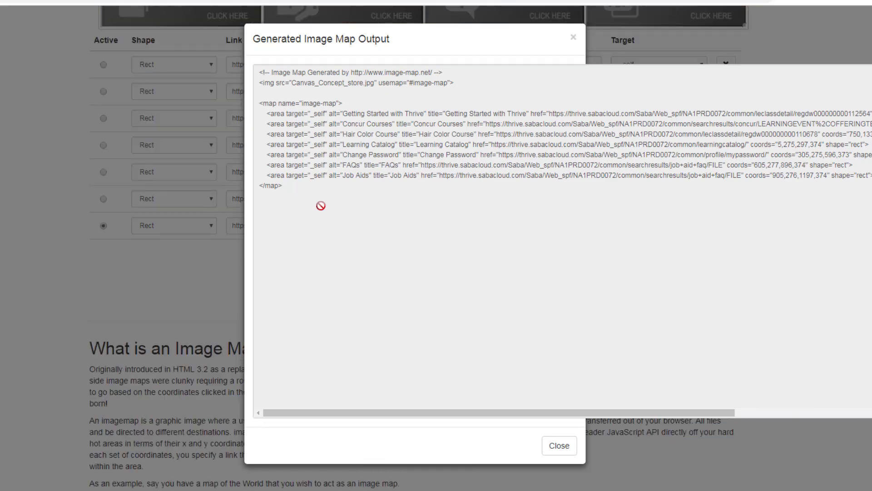
{"action": "left_click_drag", "start_coordinate": [289, 185], "coordinate": [246, 67]}
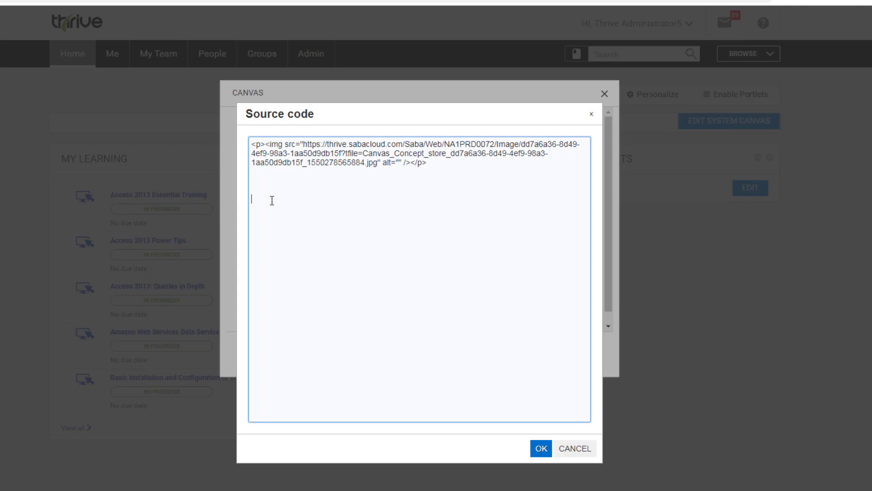
Step: Paste the image map code into the canvas source and select the uploaded banner's image URL
{"action": "key", "text": "ctrl+v"}
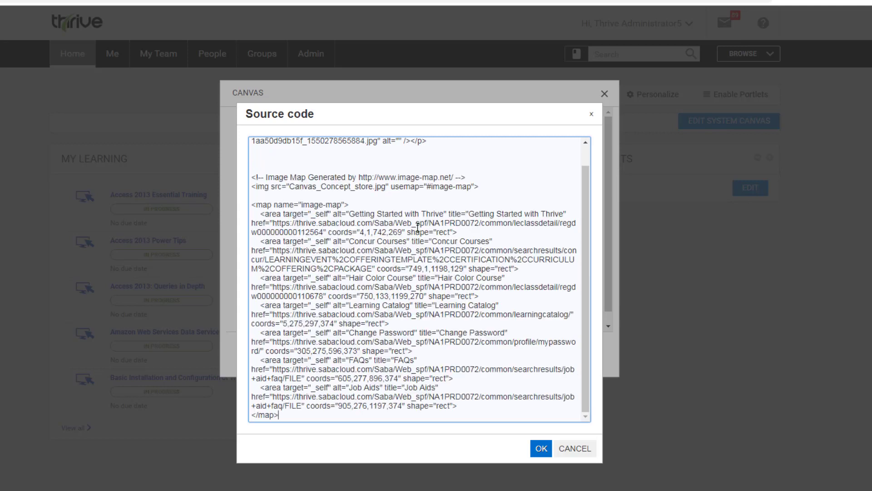
{"action": "left_click_drag", "start_coordinate": [589, 226], "coordinate": [593, 190]}
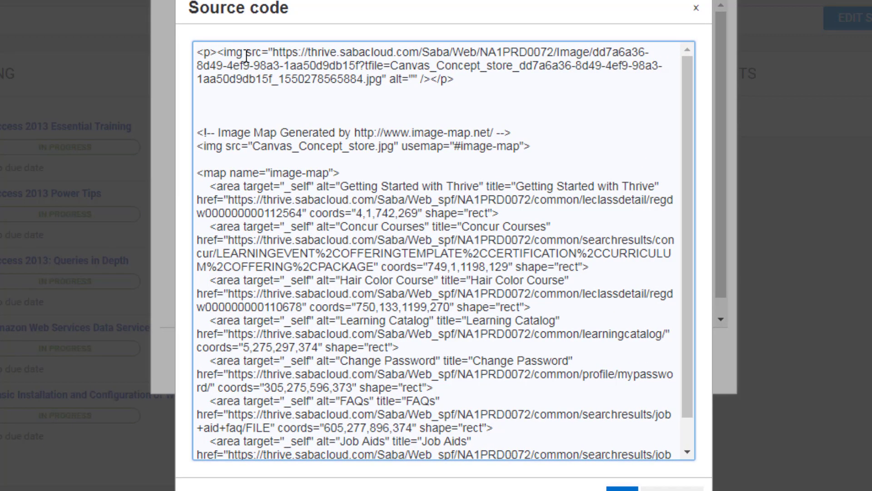
{"action": "double_click", "coordinate": [245, 55]}
{"action": "left_click", "coordinate": [275, 51]}
{"action": "left_click_drag", "start_coordinate": [276, 51], "coordinate": [381, 80]}
{"action": "key", "text": "ctrl+c"}
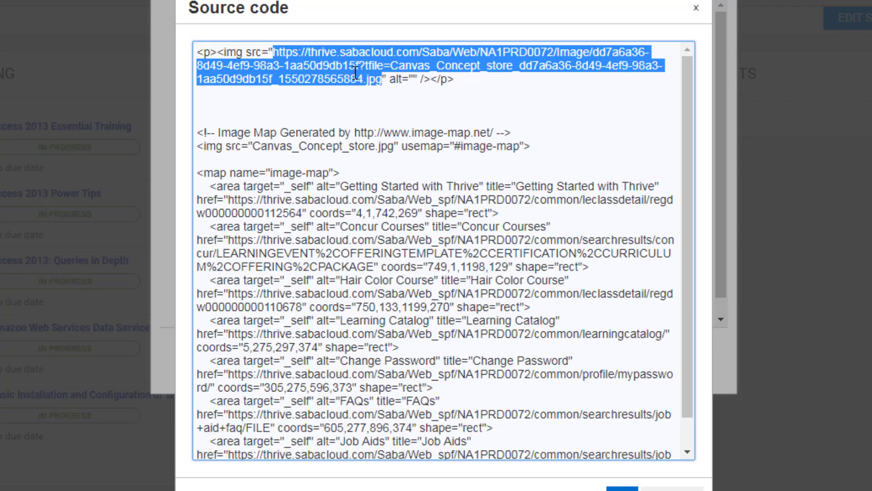
Step: Replace Canvas_Concept_store.jpg in the map's img src with the uploaded banner URL
{"action": "left_click", "coordinate": [354, 132]}
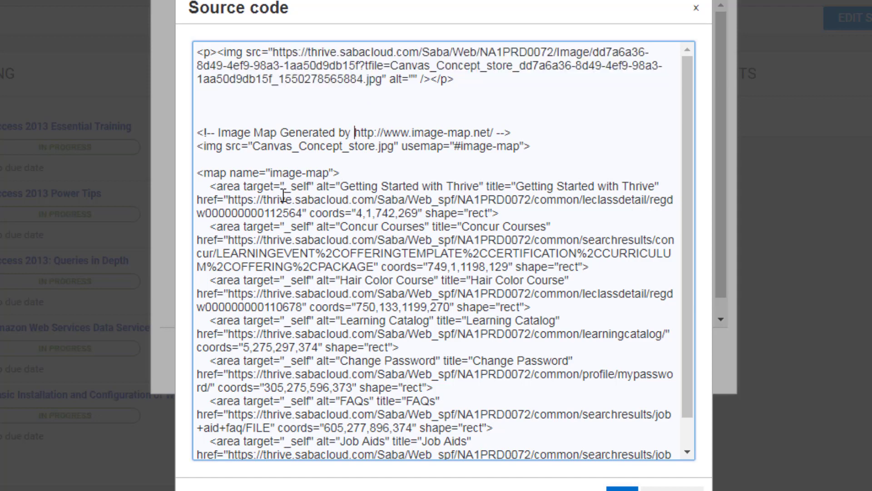
{"action": "left_click", "coordinate": [254, 146]}
{"action": "left_click_drag", "start_coordinate": [257, 146], "coordinate": [394, 150]}
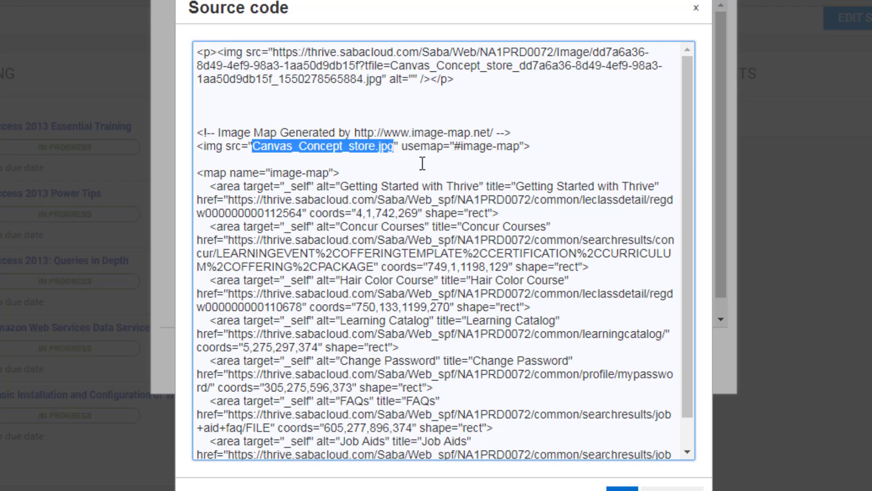
{"action": "key", "text": "ctrl+v"}
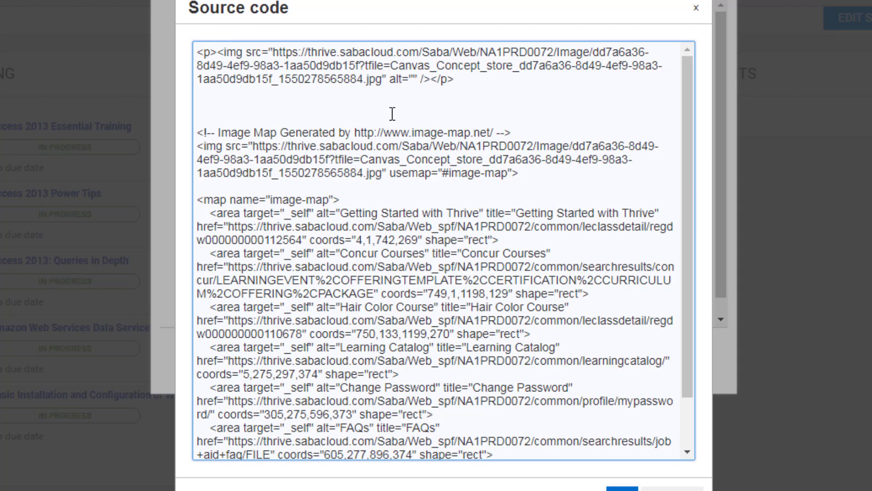
Step: Delete the original <p><img> banner line and its leftover blank line from the source
{"action": "left_click", "coordinate": [462, 78]}
{"action": "left_click_drag", "start_coordinate": [443, 82], "coordinate": [194, 57]}
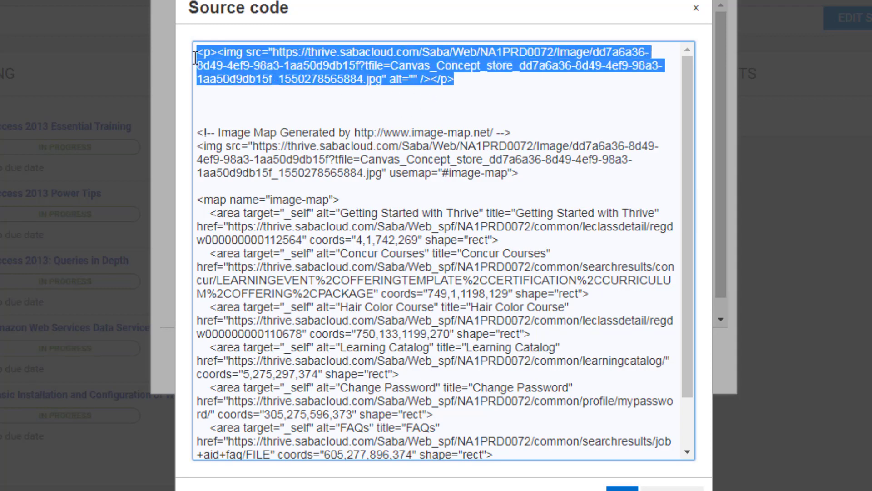
{"action": "key", "text": "Delete"}
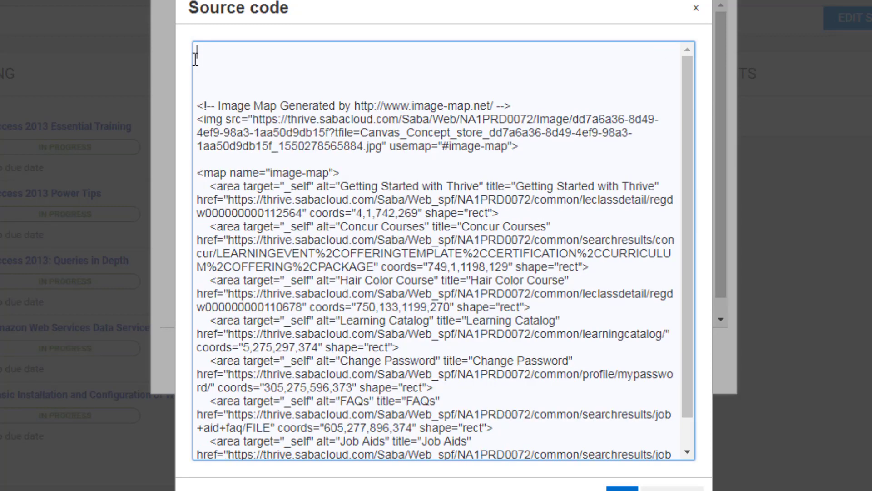
{"action": "key", "text": "Delete"}
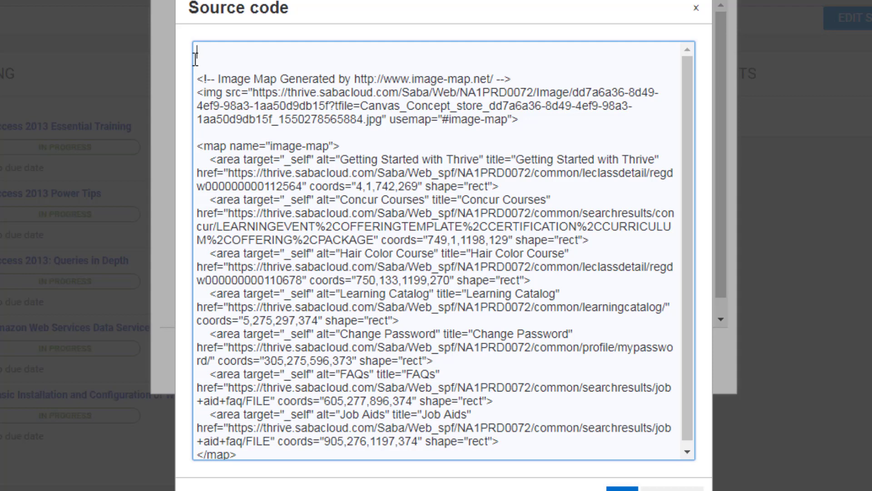
Step: Add center tags at the top and after </map>, then apply the source to the canvas
{"action": "type", "text": "ente"}
{"action": "key", "text": "Delete"}
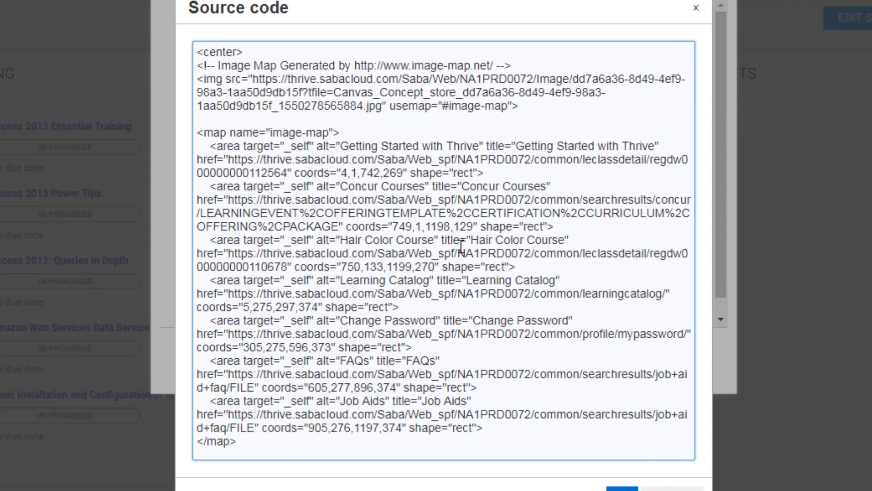
{"action": "scroll", "coordinate": [459, 247], "scroll_direction": "down", "scroll_amount": 2}
{"action": "left_click", "coordinate": [269, 444]}
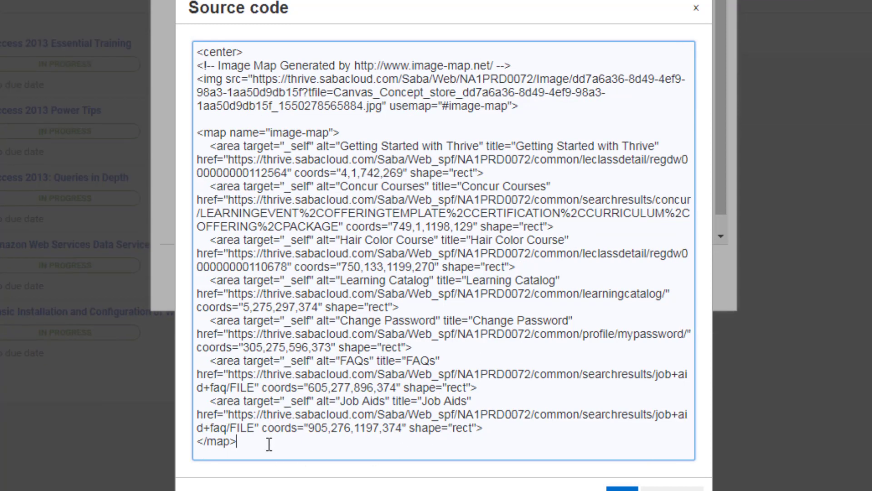
{"action": "key", "text": "Return"}
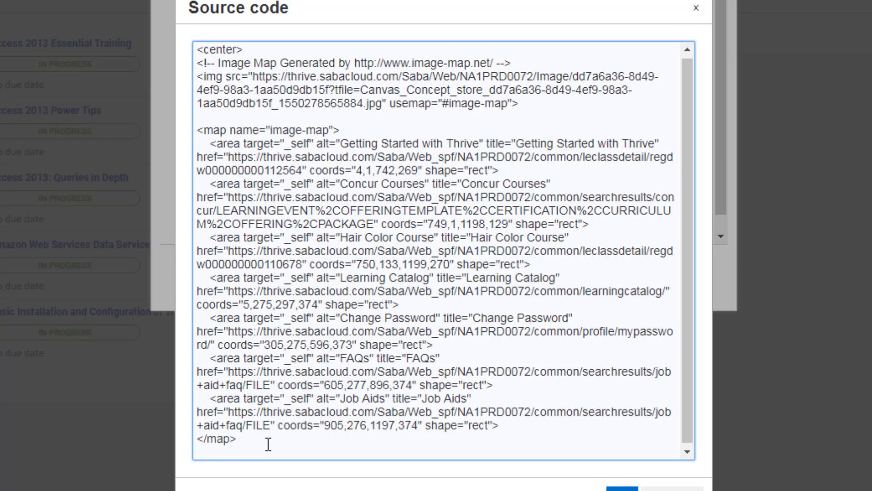
{"action": "type", "text": "<center>"}
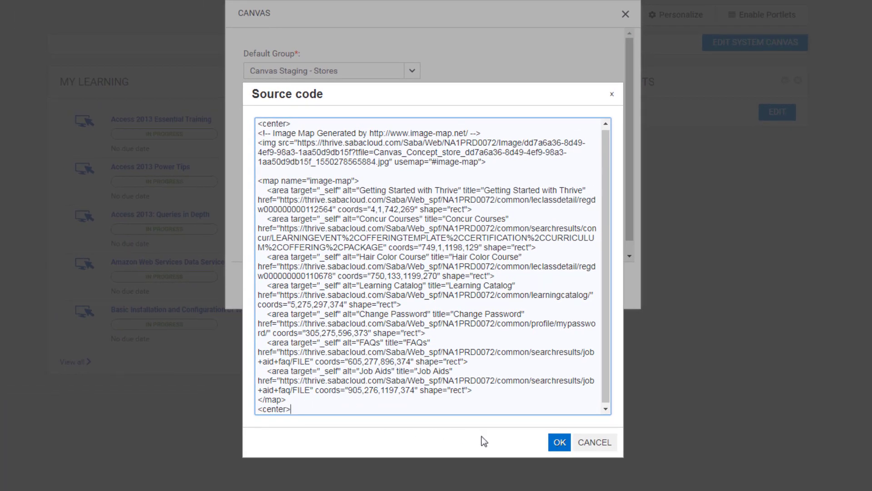
{"action": "left_click", "coordinate": [559, 442]}
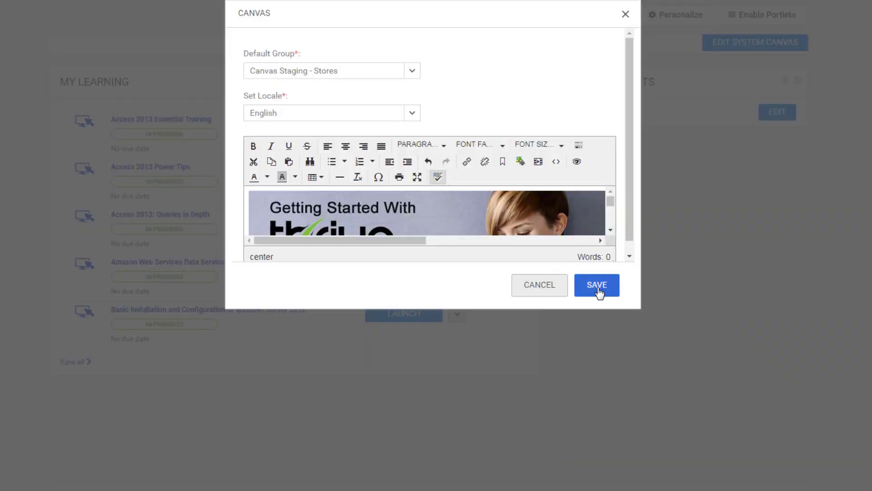
Step: Save the canvas and test the Getting Started and Password banner hotspots, returning home after each
{"action": "left_click", "coordinate": [598, 292]}
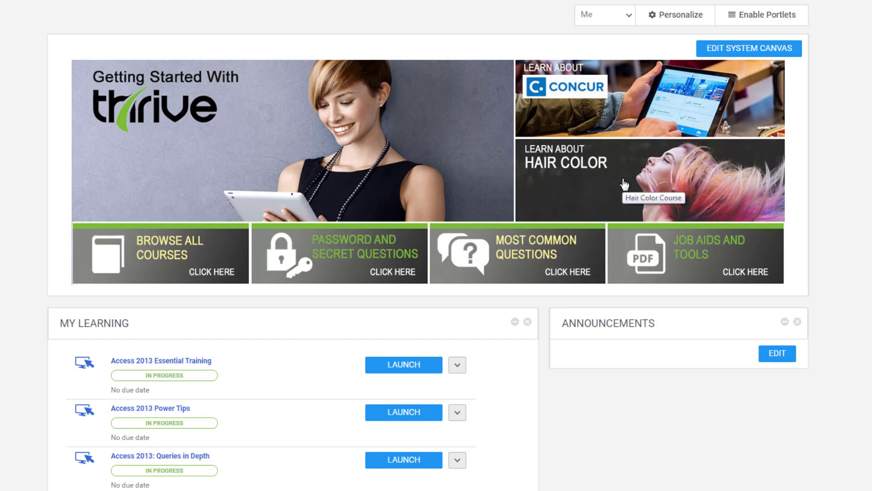
{"action": "left_click", "coordinate": [267, 157]}
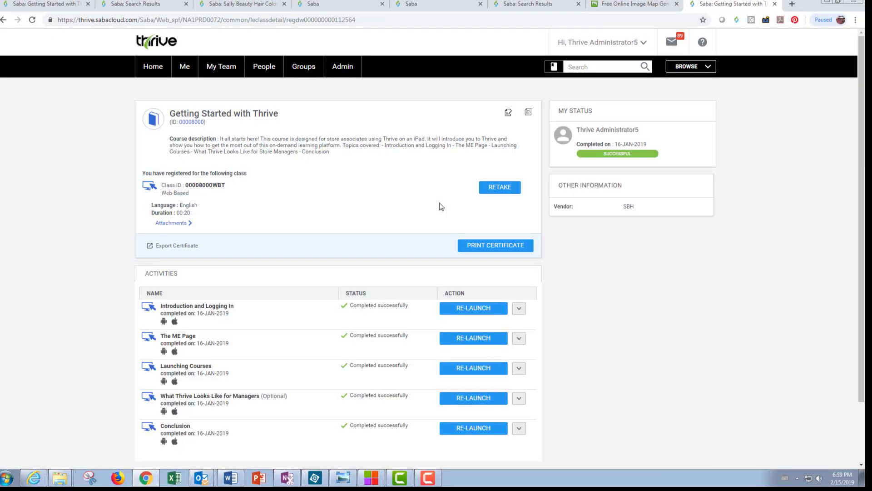
{"action": "left_click", "coordinate": [4, 20]}
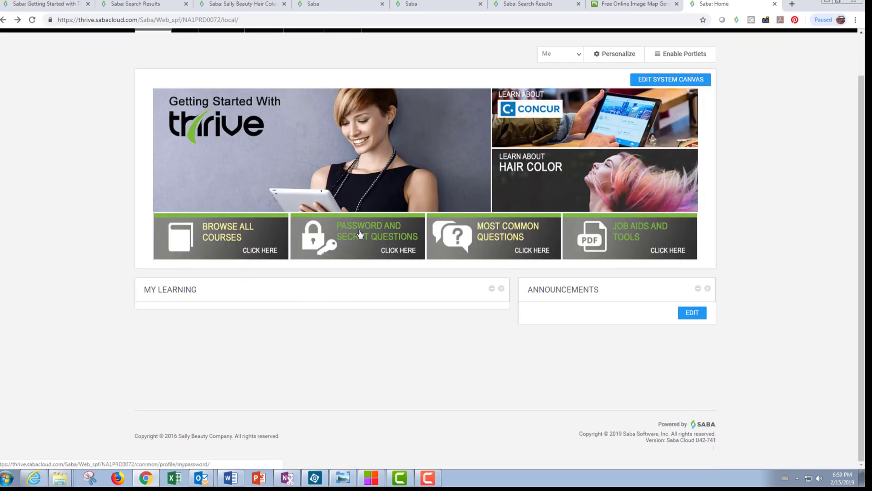
{"action": "left_click", "coordinate": [357, 238]}
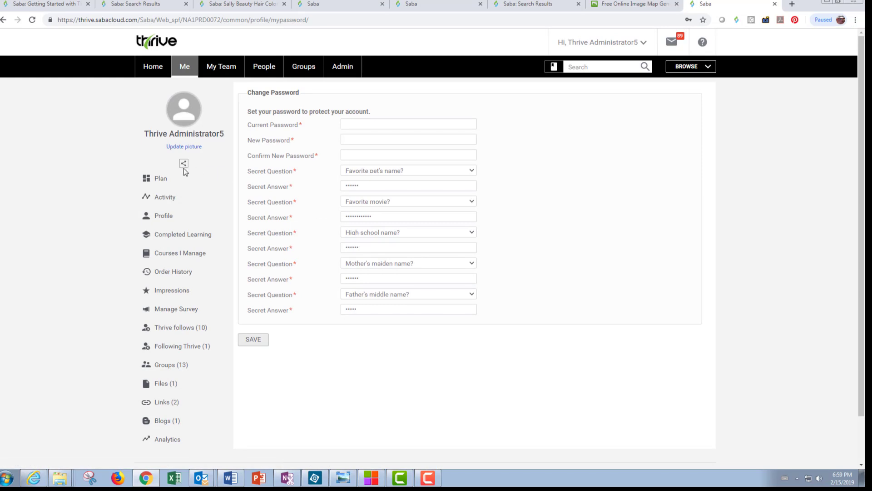
{"action": "left_click", "coordinate": [3, 20]}
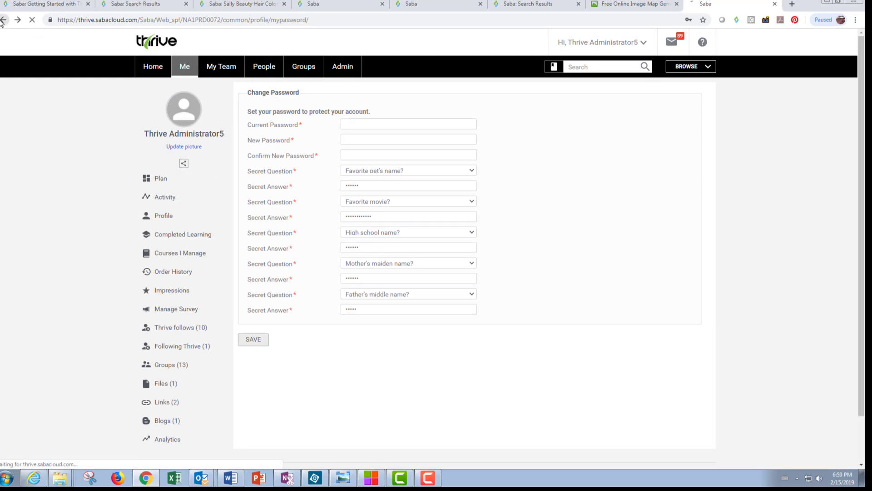